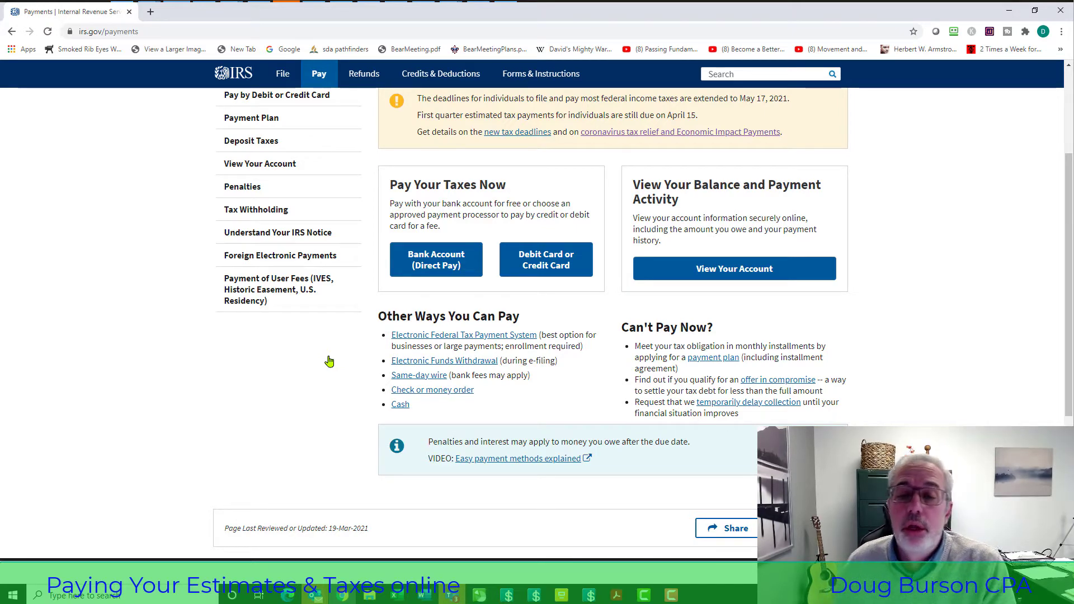
Open the Bank Account (Direct Pay) information, review it, and start making a payment
click(431, 267)
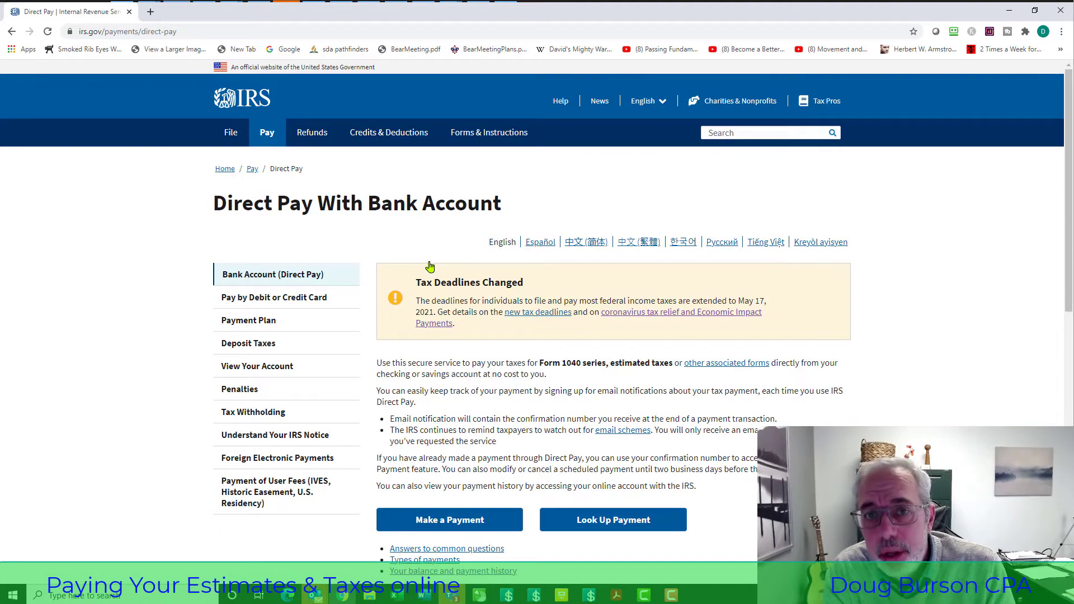
scroll(429, 266, down, 3)
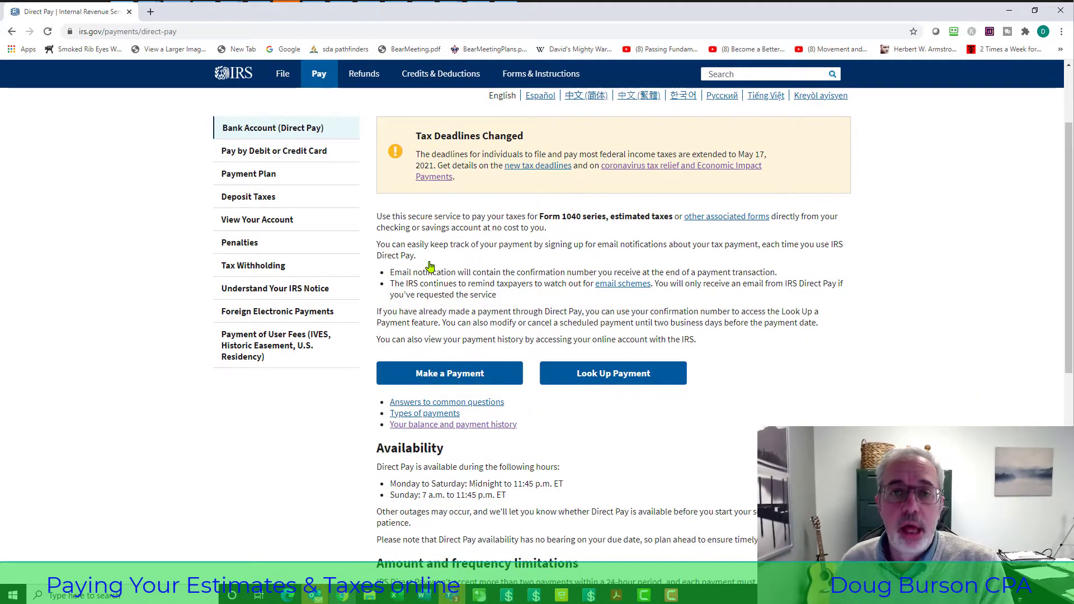
scroll(429, 267, down, 2)
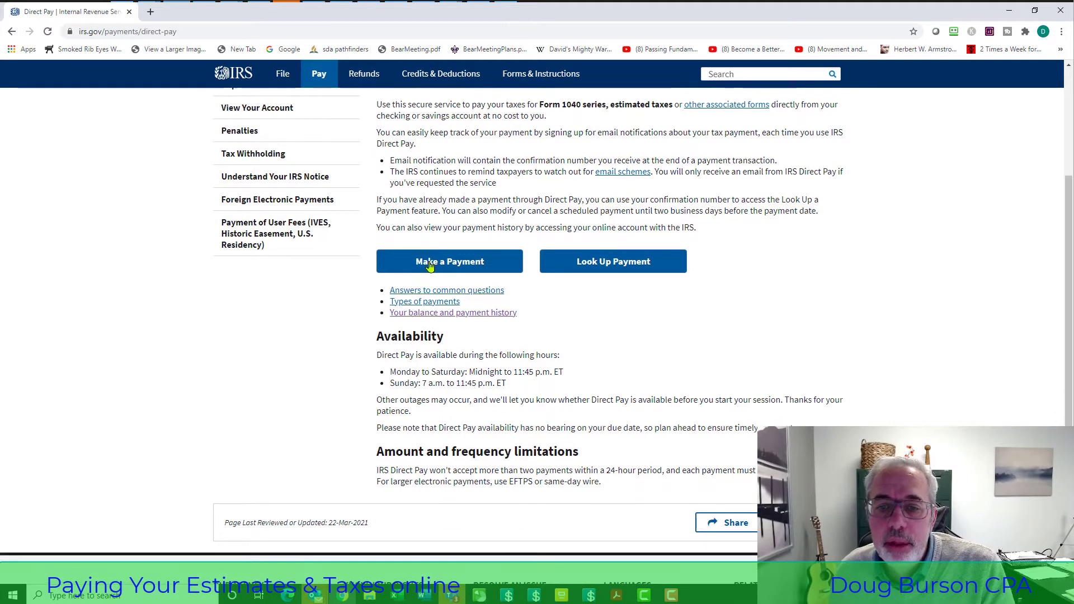
scroll(524, 319, up, 2)
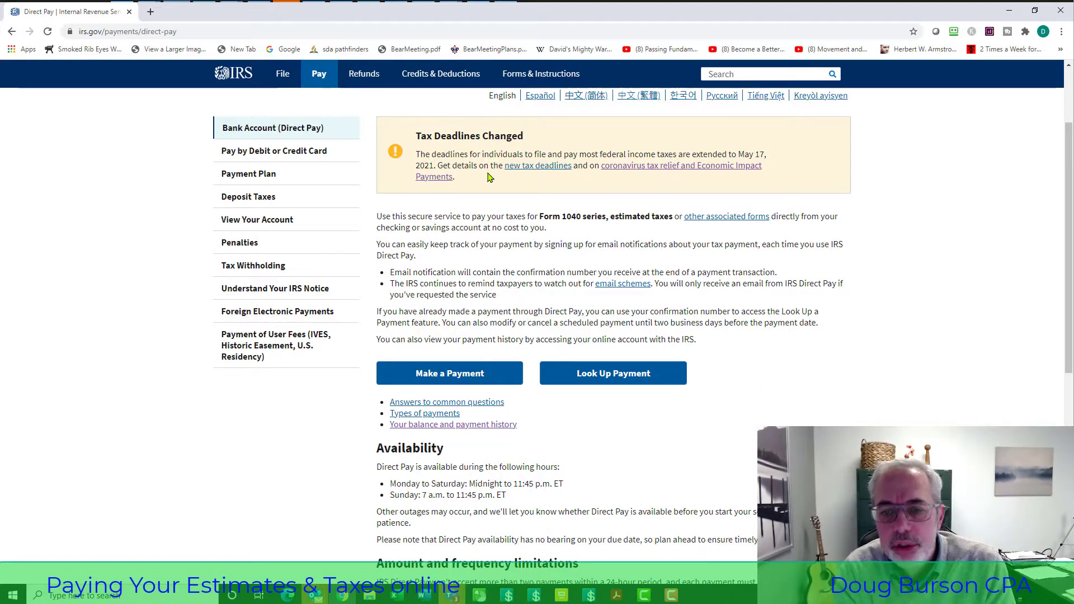
scroll(463, 272, down, 2)
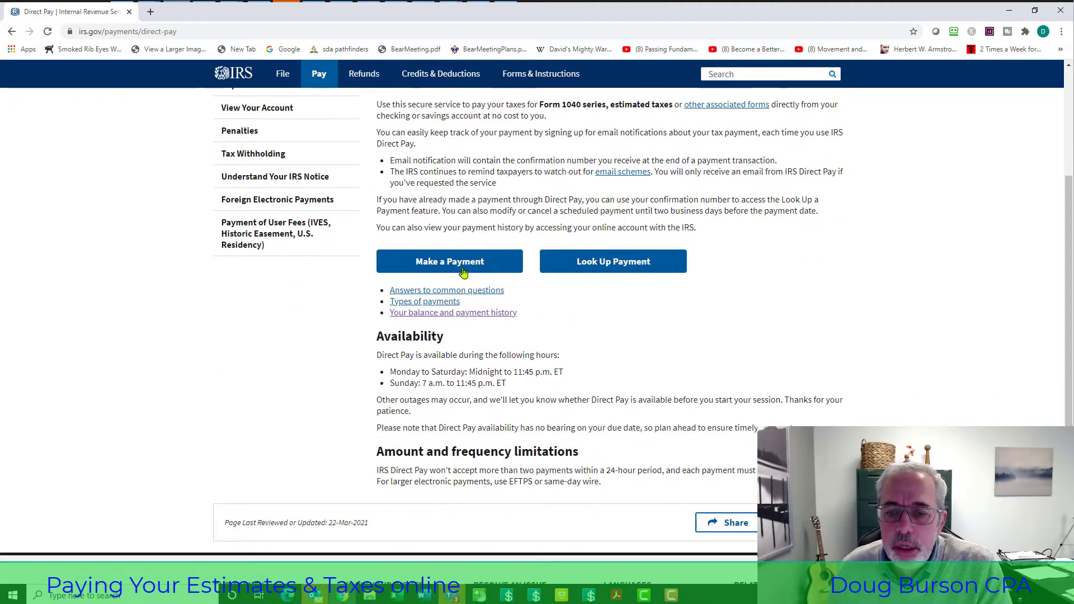
click(461, 269)
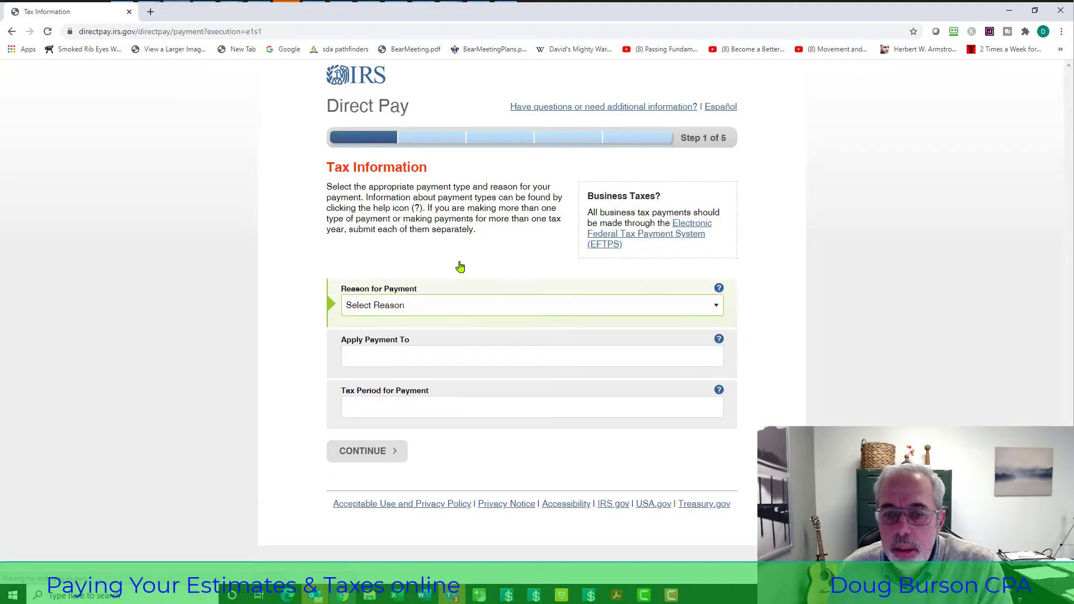
Set up an Estimated Tax payment applied to 1040ES (for 1040, 1040A, 1040EZ) for tax period 2021, and confirm the selection
click(714, 304)
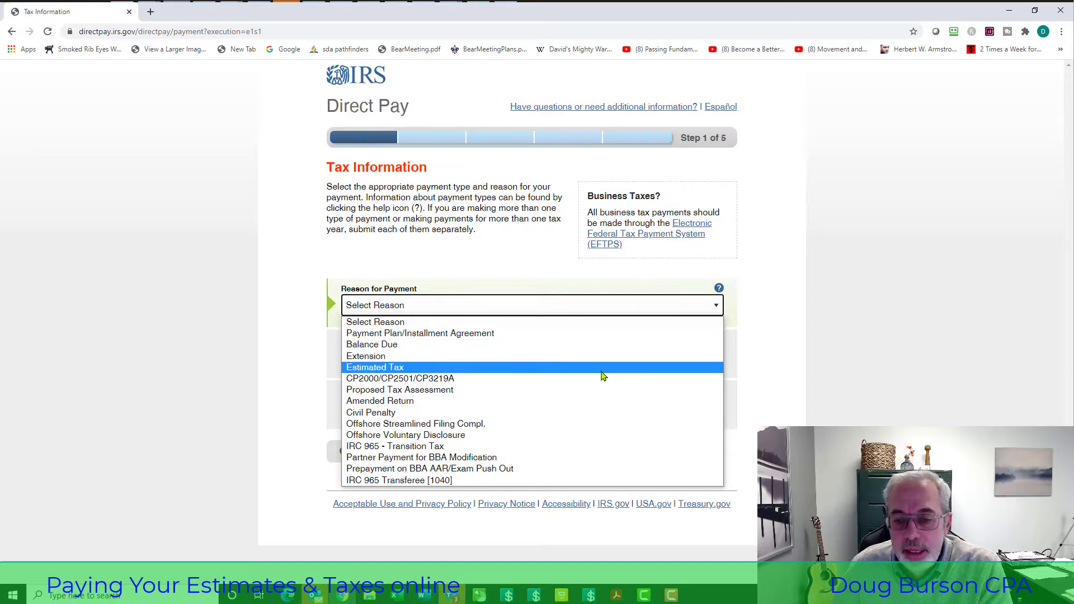
click(602, 374)
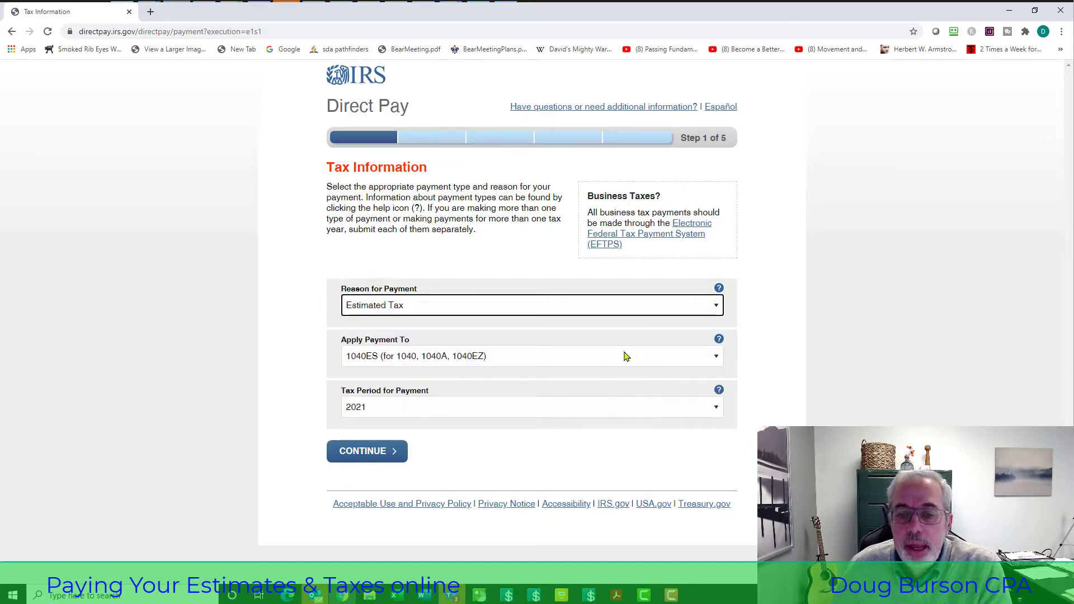
click(720, 359)
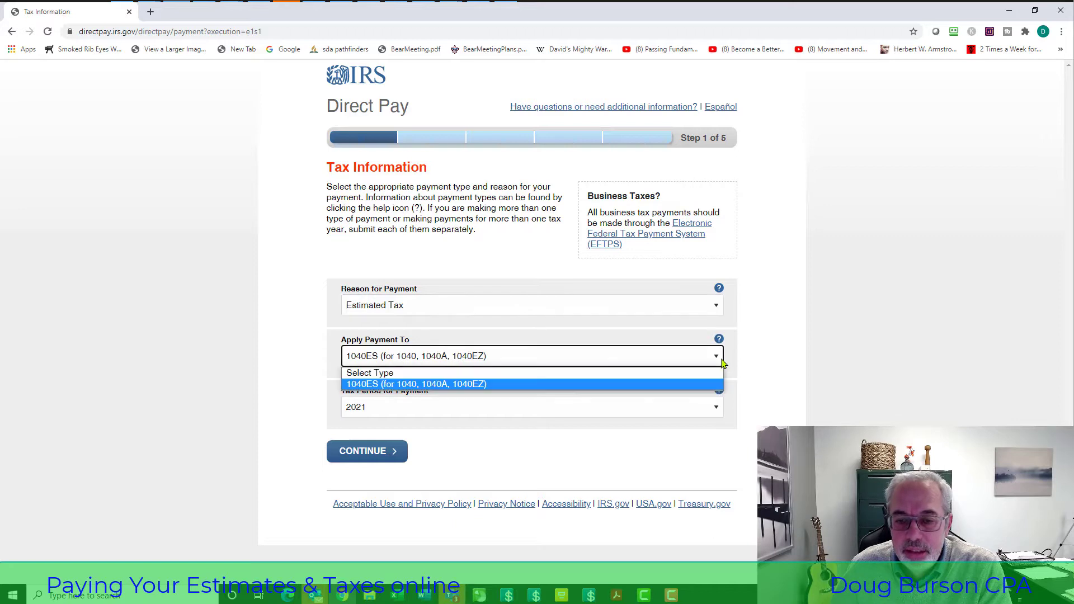
click(586, 386)
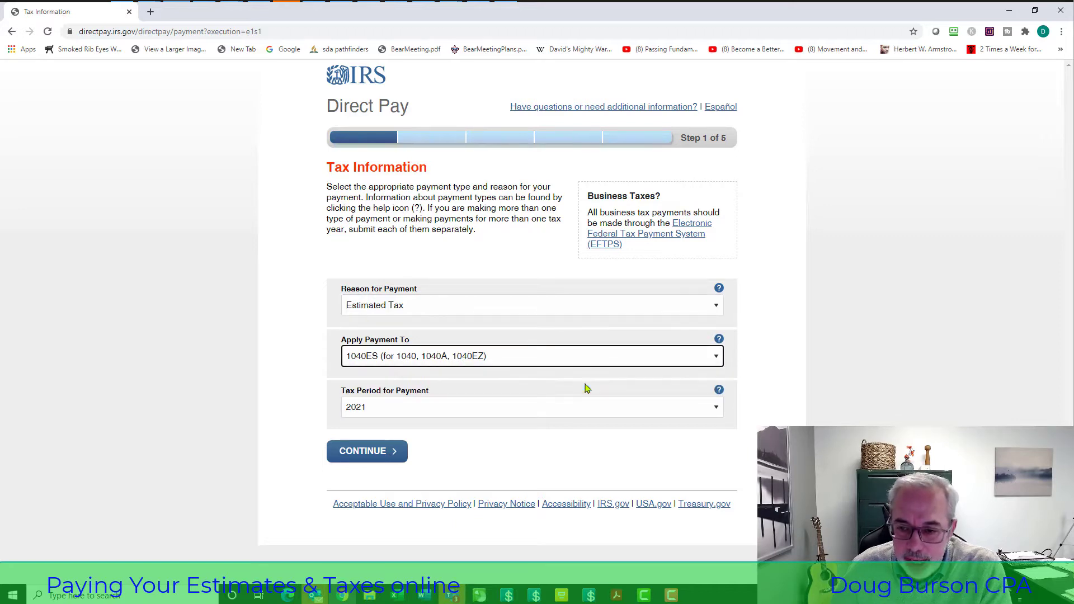
click(674, 410)
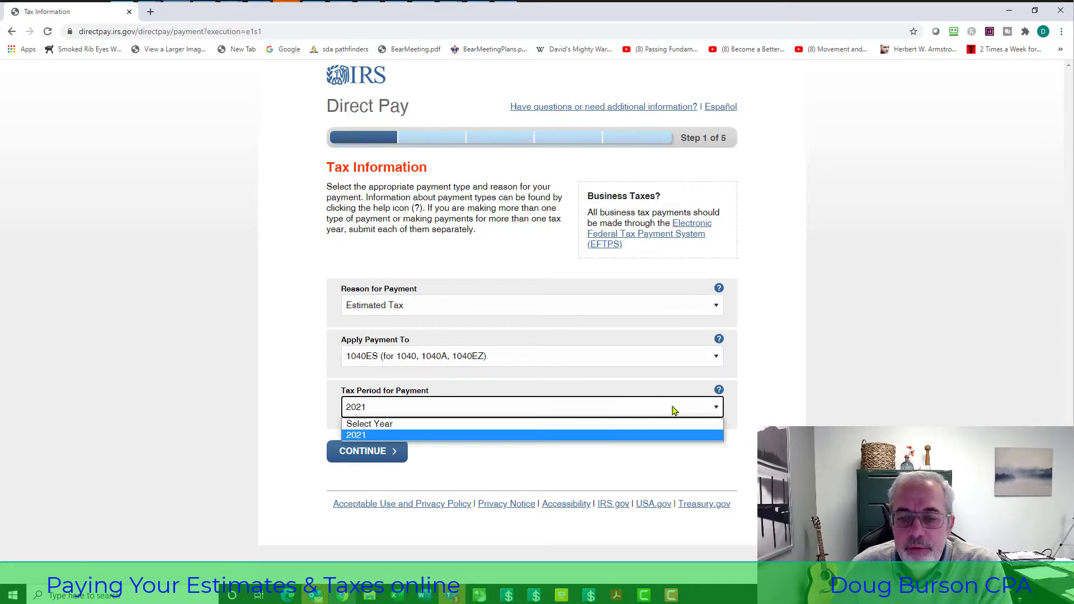
click(644, 437)
click(392, 453)
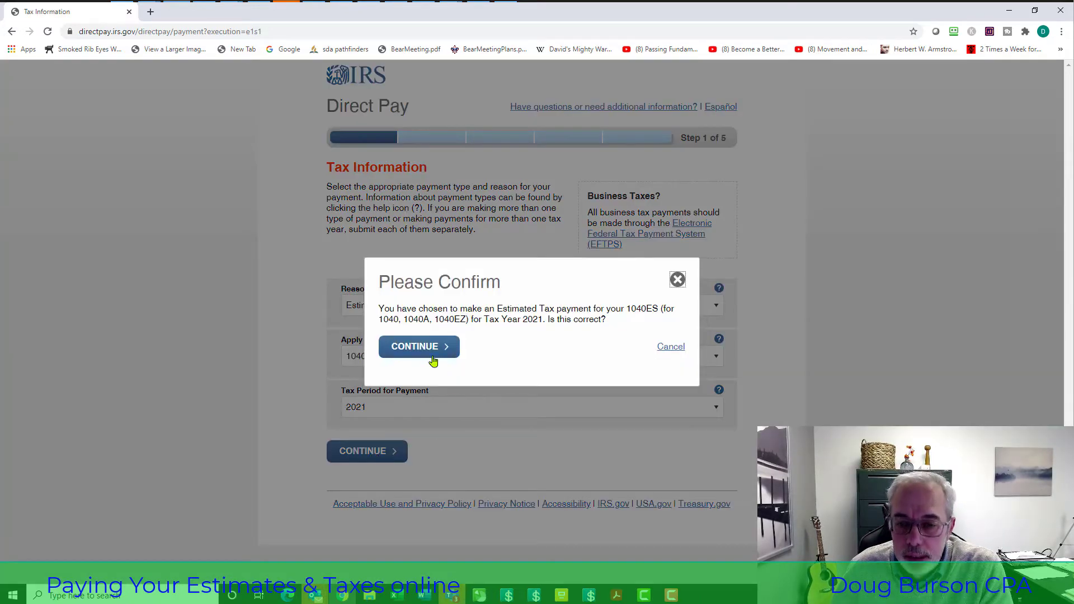
click(433, 357)
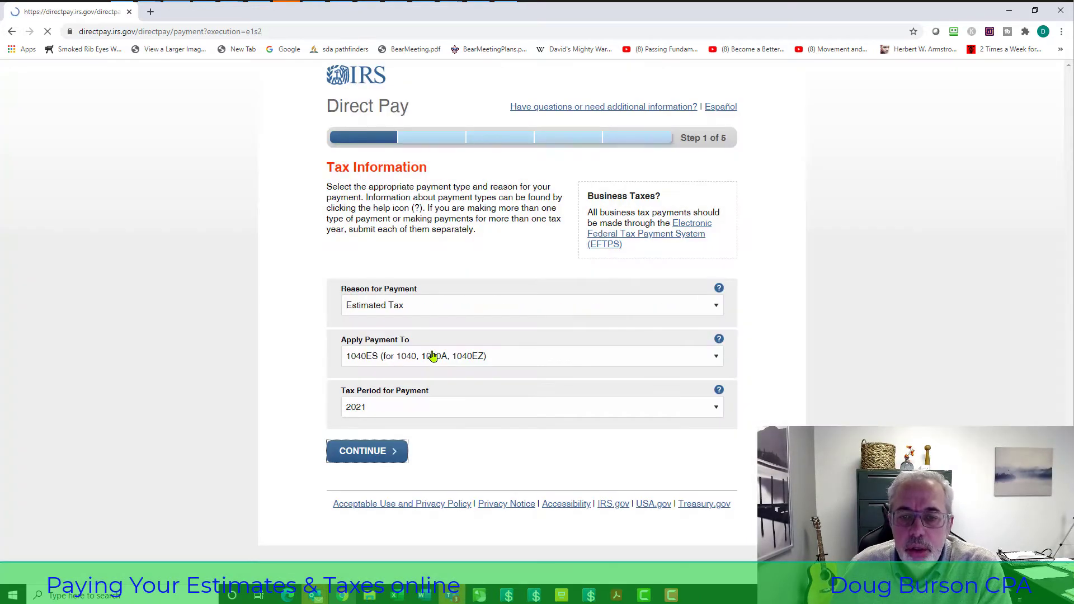
Set the tax year for verification to 2019 and review the remaining identity fields
scroll(537, 331, down, 1)
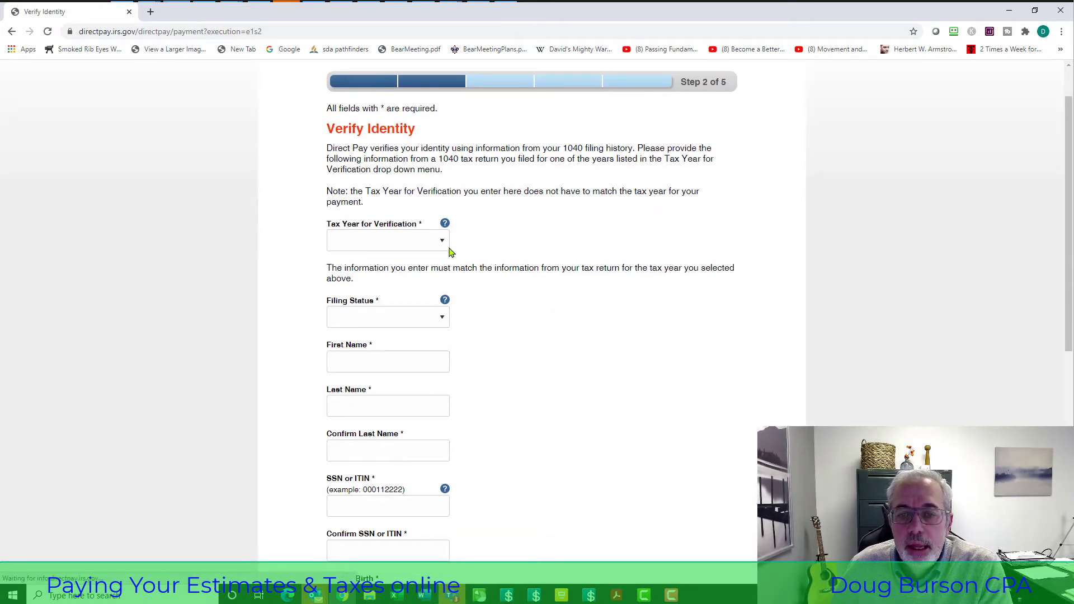
click(442, 242)
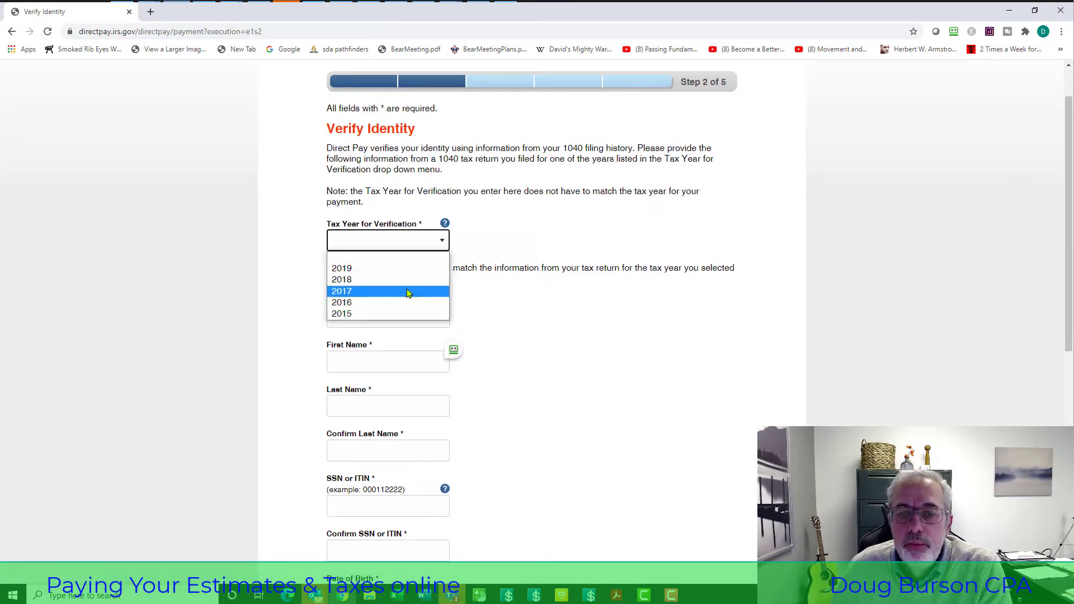
click(405, 269)
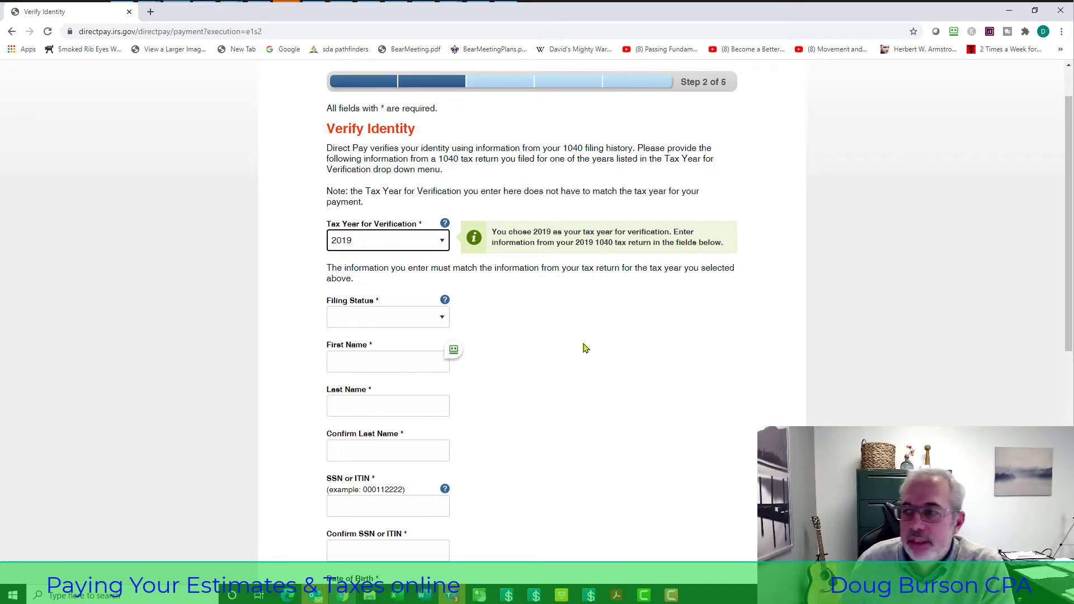
scroll(528, 337, down, 2)
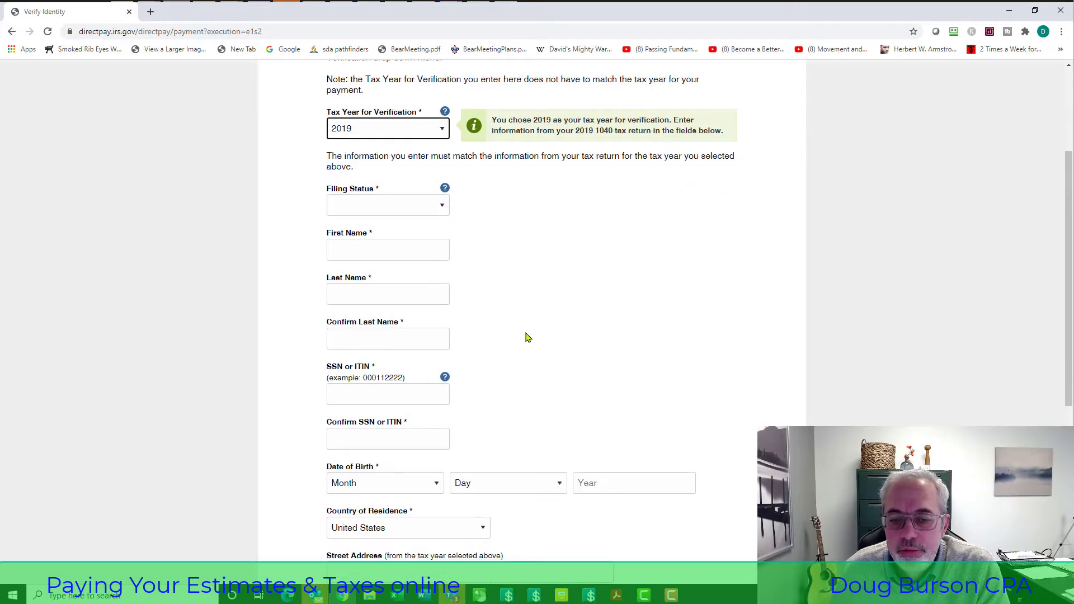
scroll(527, 337, down, 6)
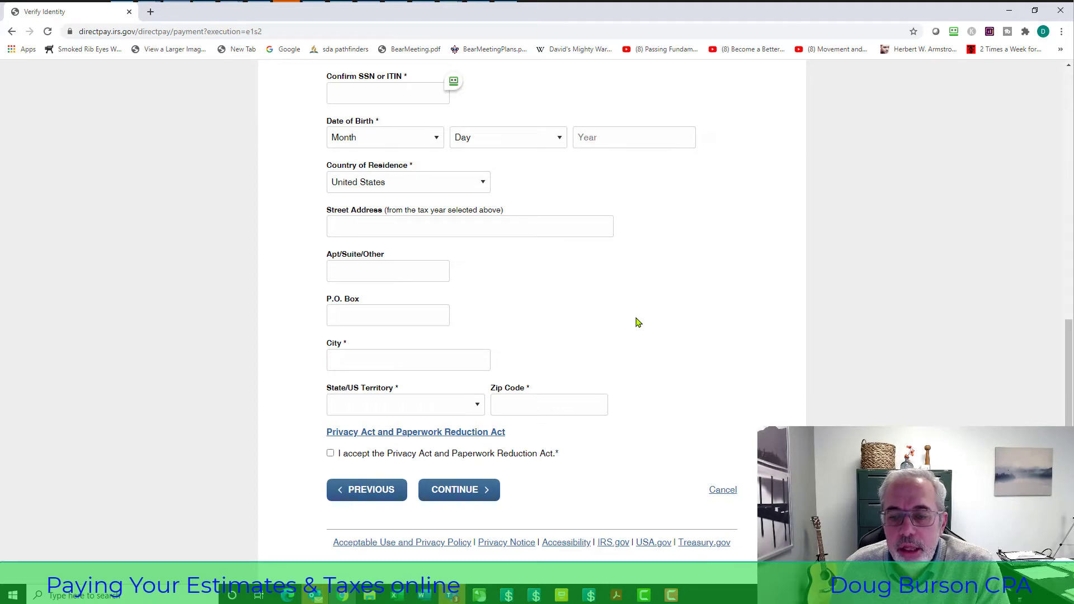
scroll(639, 323, up, 1)
scroll(639, 323, up, 5)
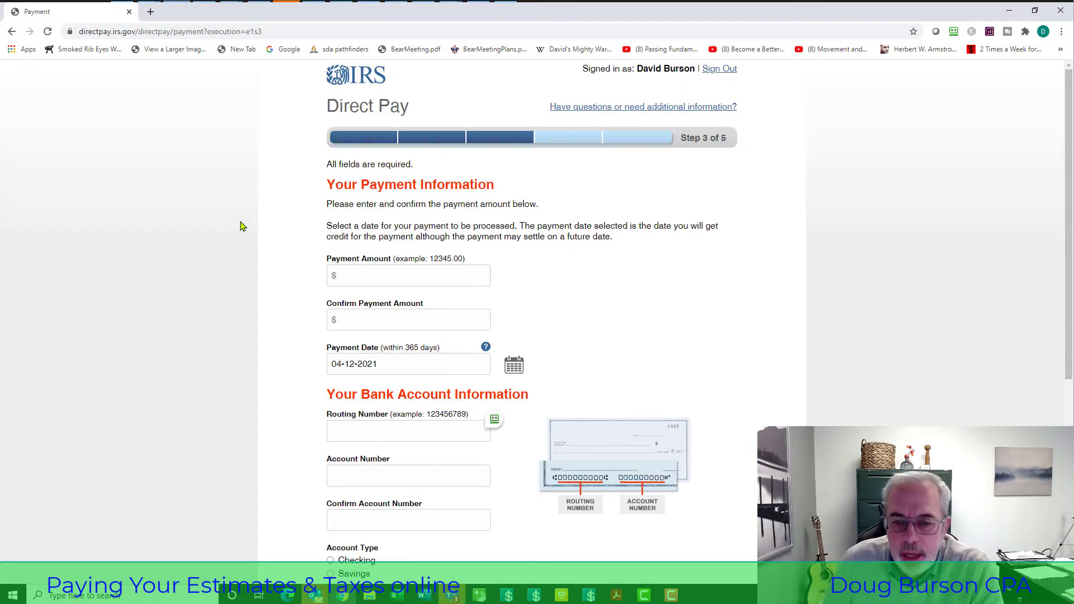
Examine the payment amount, payment date, bank account and email confirmation fields of the payment form
scroll(242, 226, down, 1)
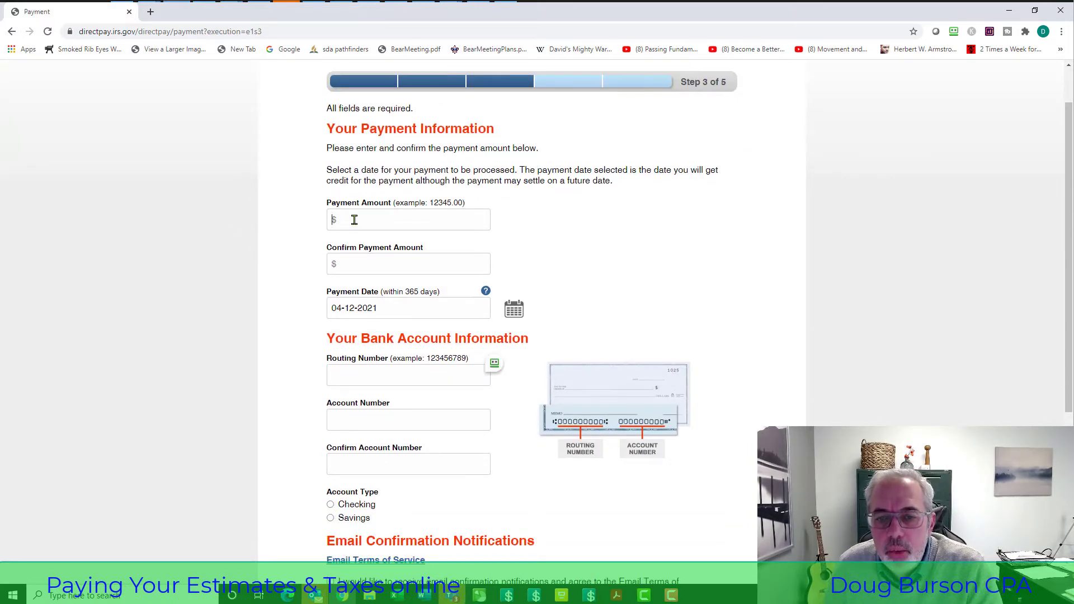
click(355, 219)
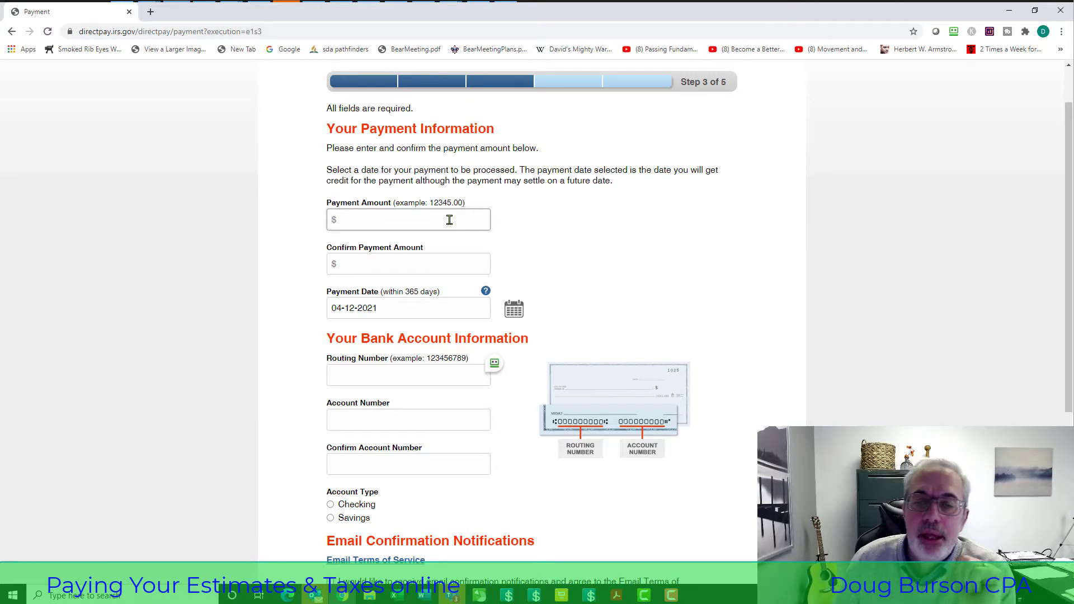
scroll(450, 220, down, 1)
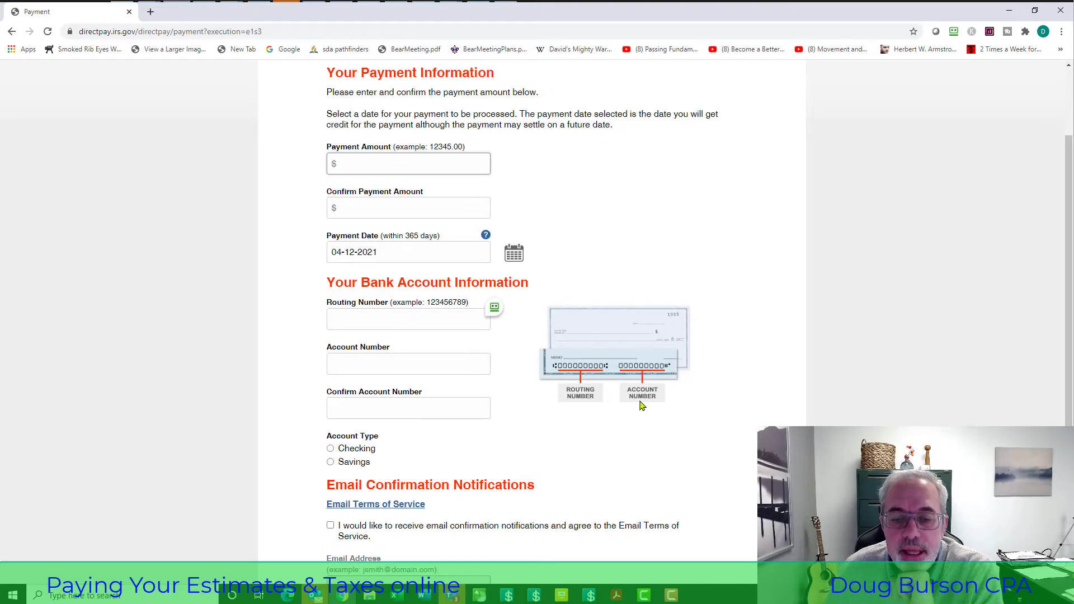
scroll(642, 406, down, 2)
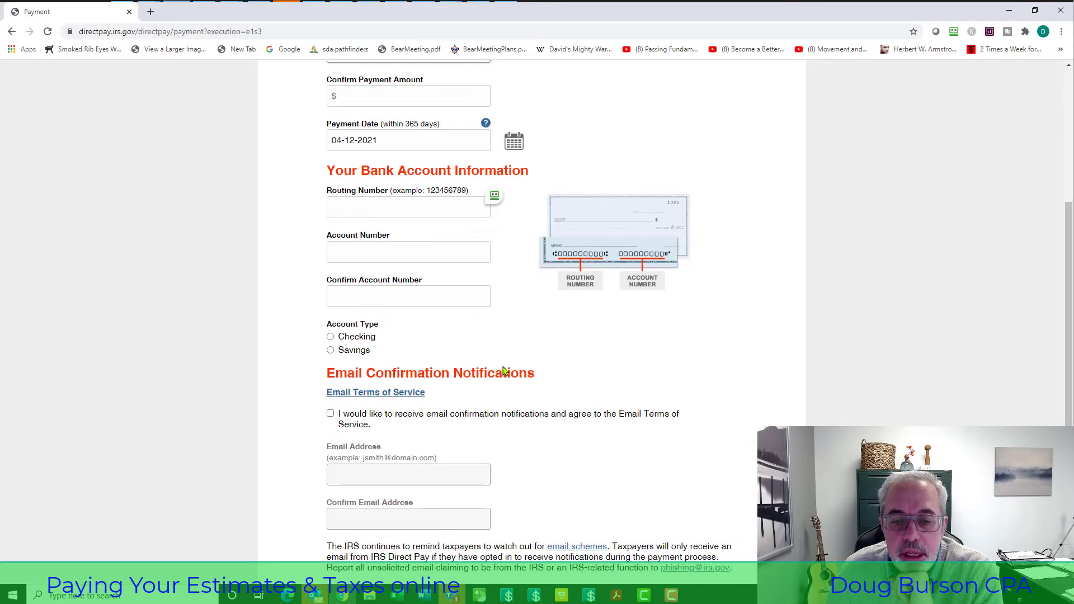
scroll(381, 425, down, 1)
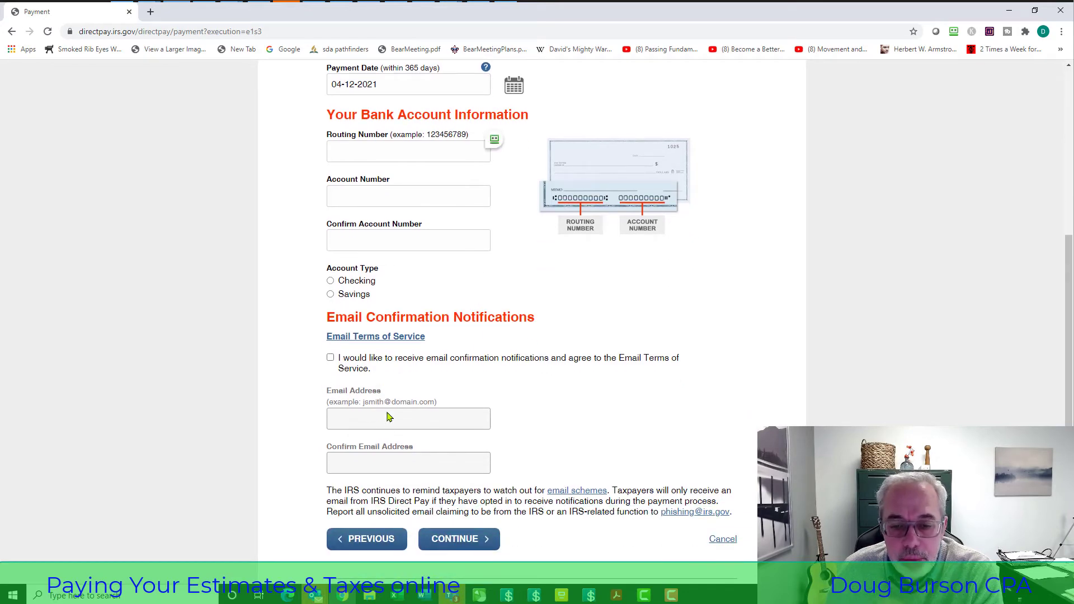
scroll(541, 396, up, 3)
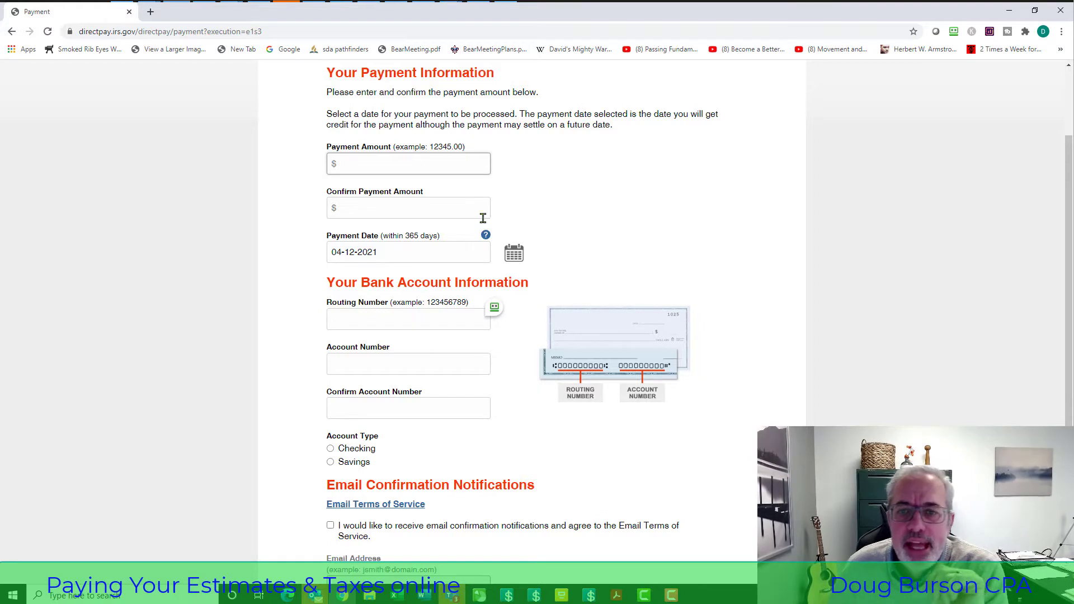
scroll(652, 228, up, 2)
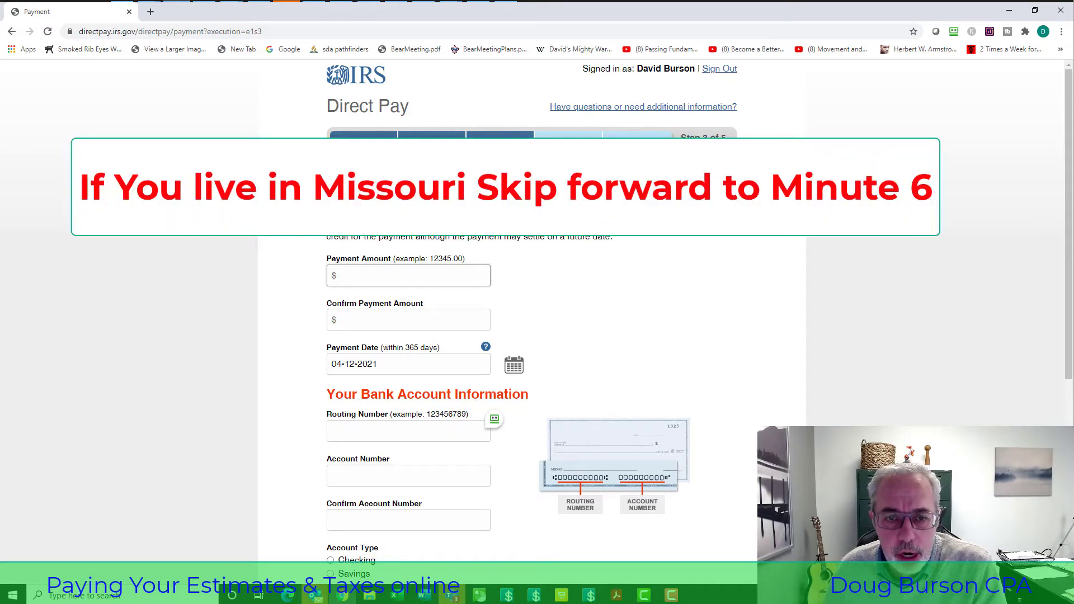
Go to ksrevenue.org and open the Make a Tax Payment option under Taxation
click(308, 33)
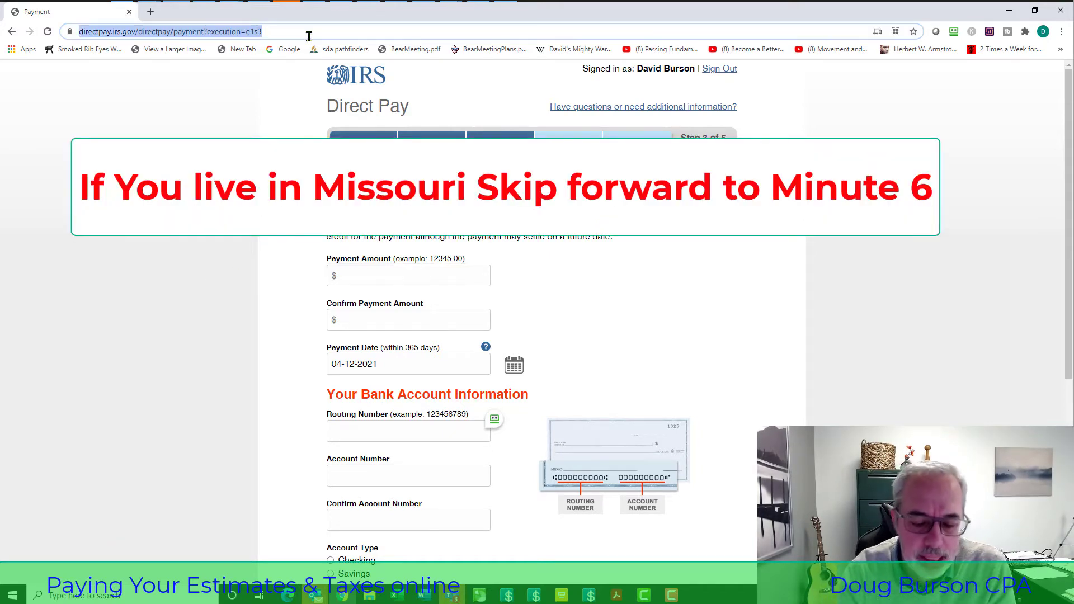
text(ksrevenue.org)
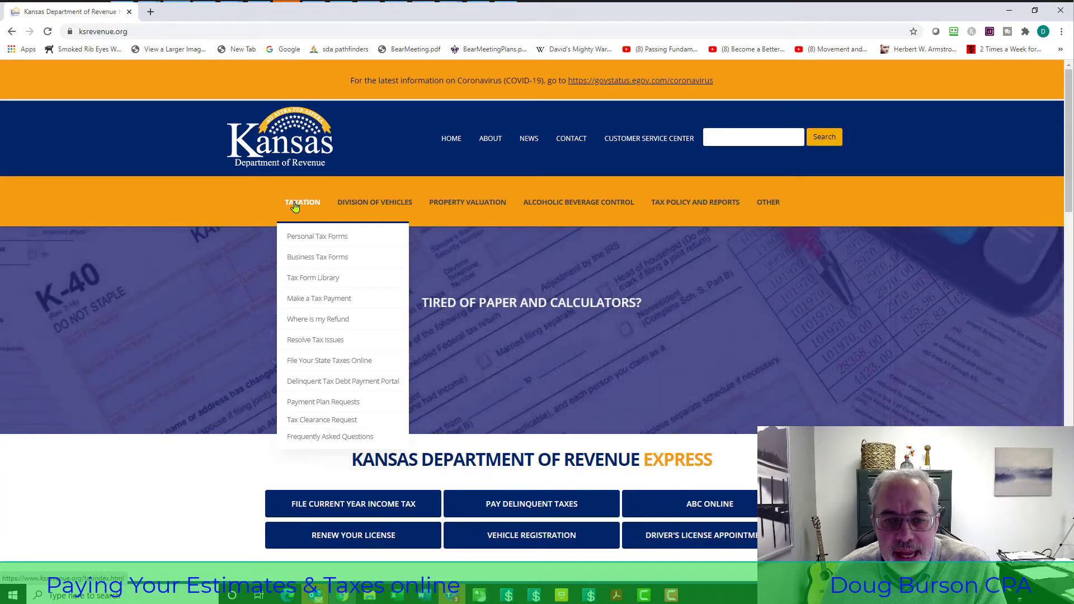
click(304, 301)
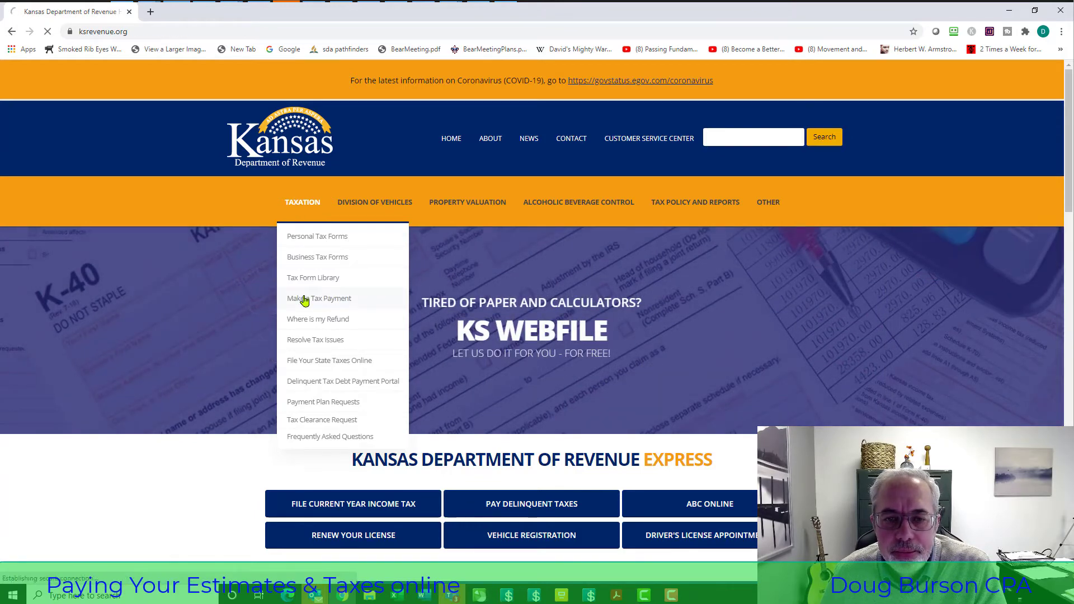
Start a new Customer Service Center registration and go through its form to the Settings section
scroll(659, 304, down, 1)
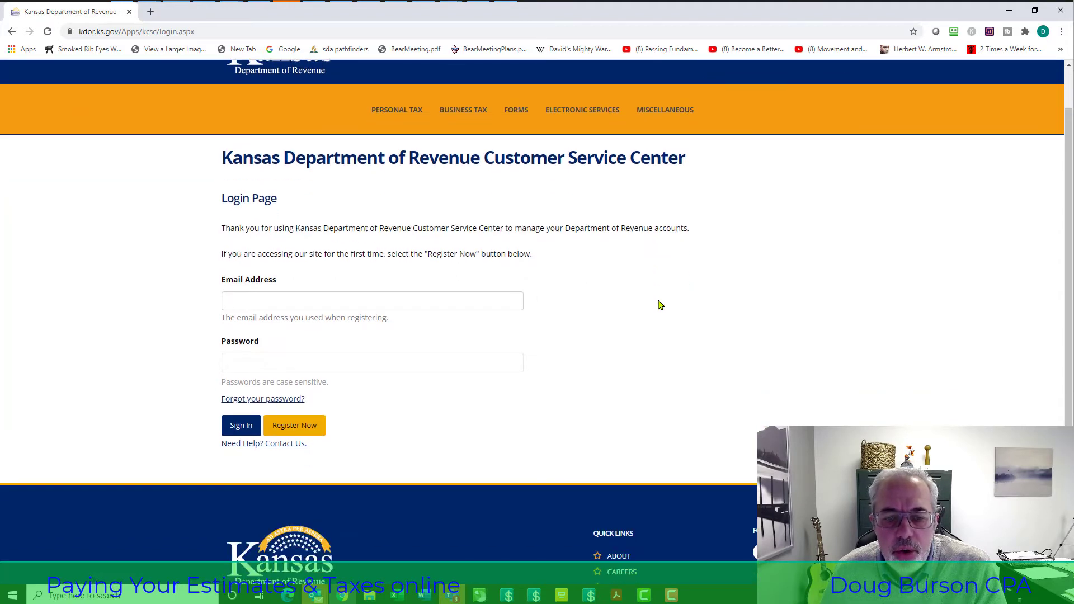
click(421, 299)
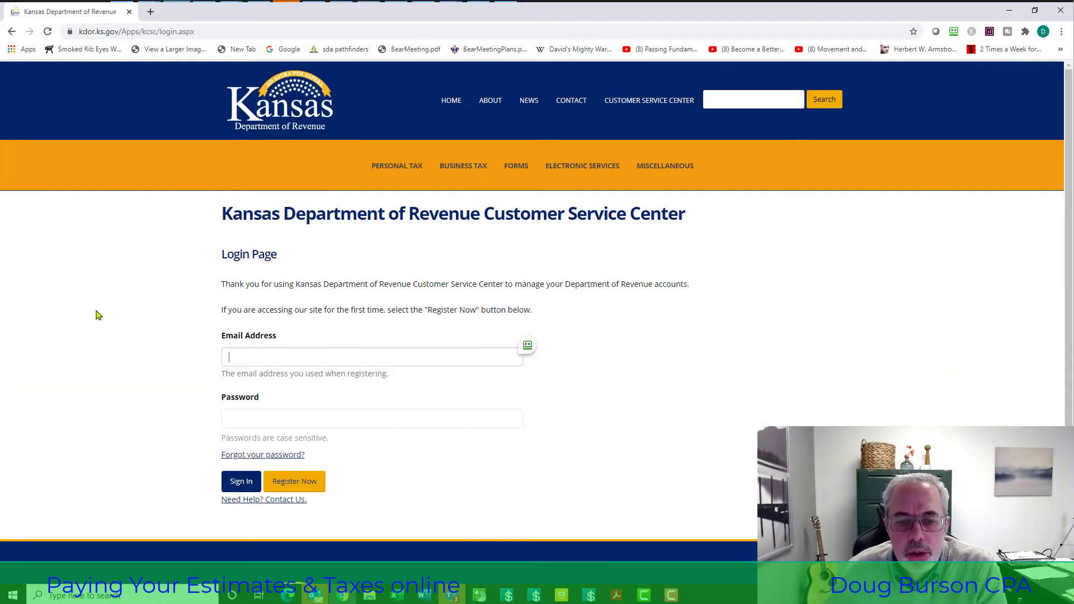
scroll(98, 314, down, 1)
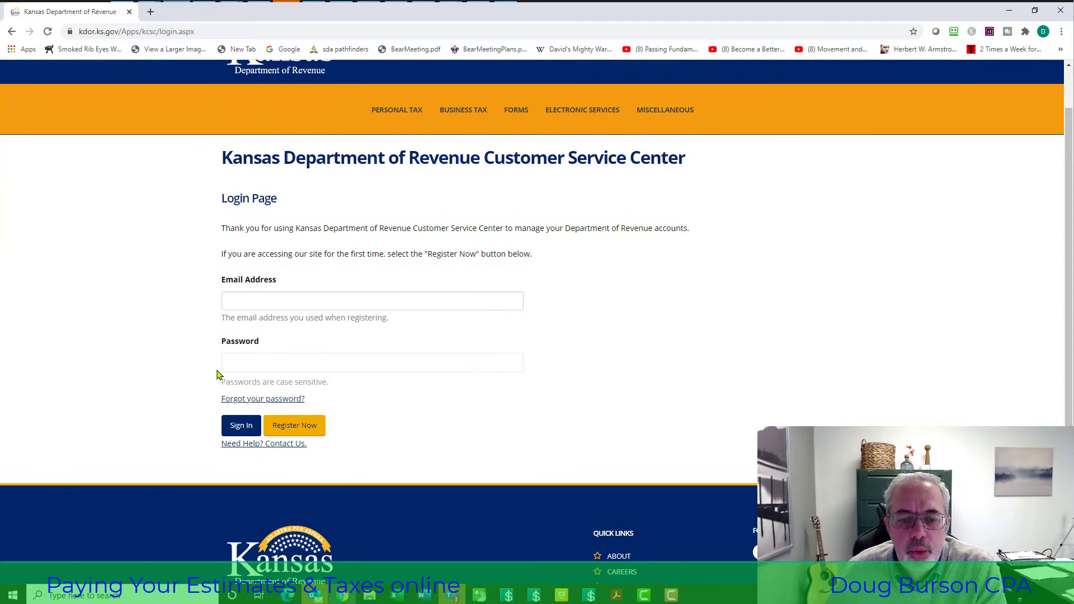
click(305, 435)
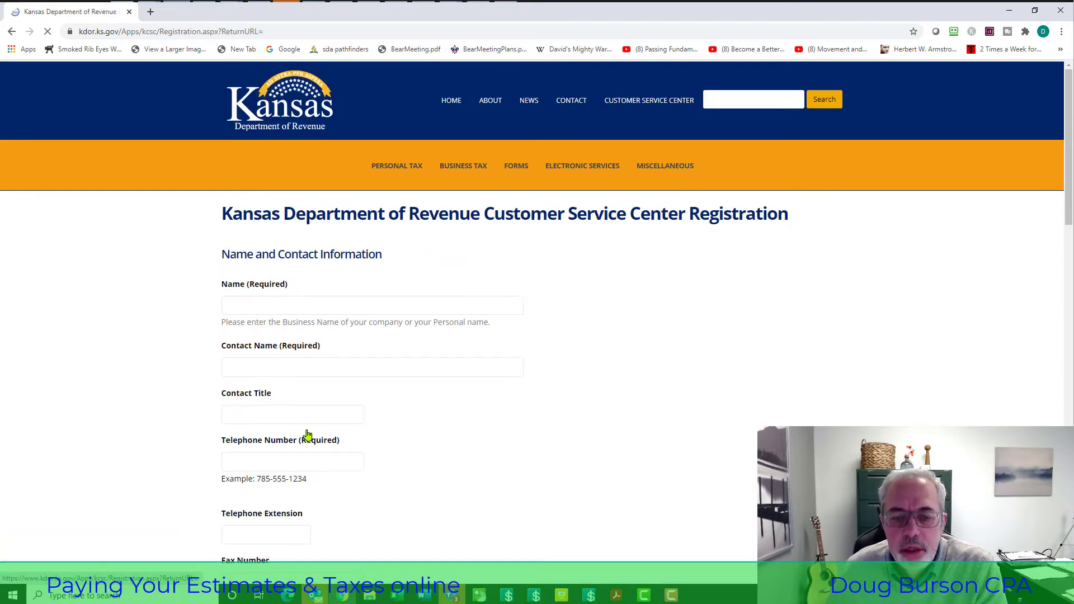
click(283, 303)
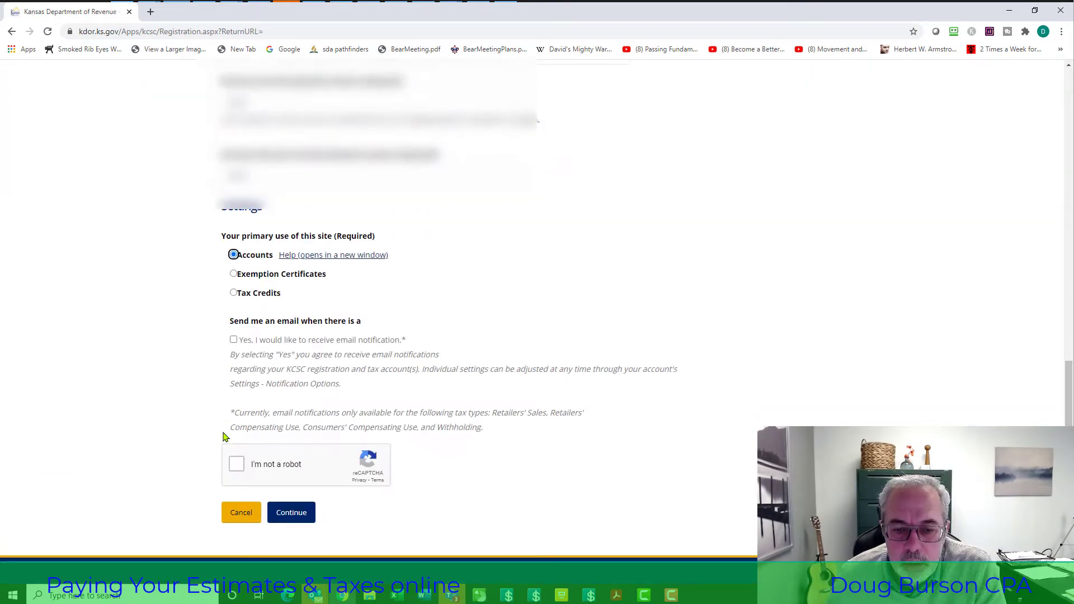
scroll(224, 437, down, 2)
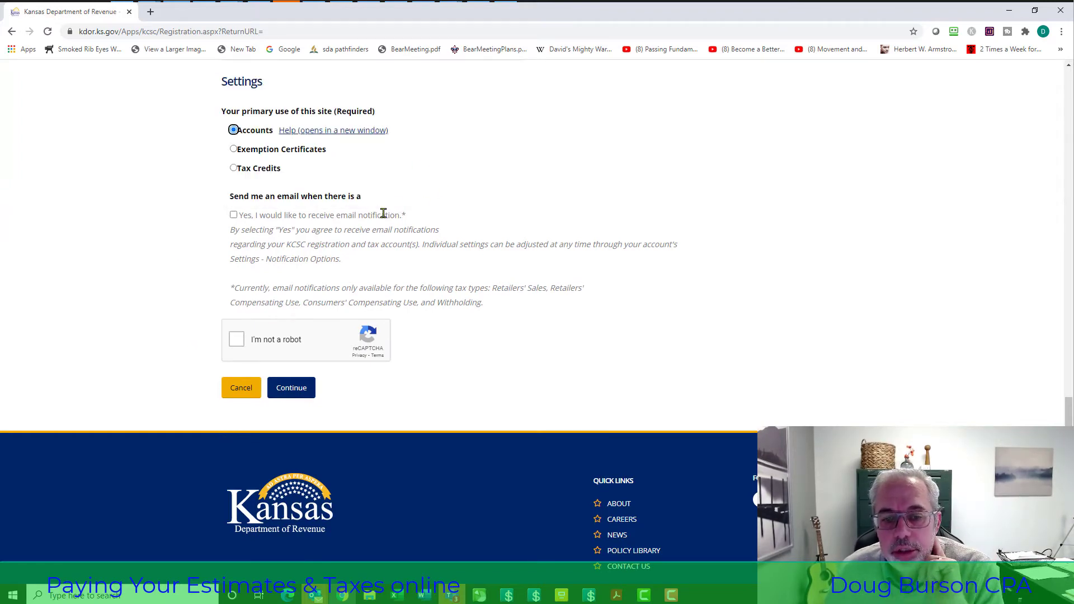
Complete the I'm not a robot check, continue with the registration, and review and submit the entered registration details
click(235, 341)
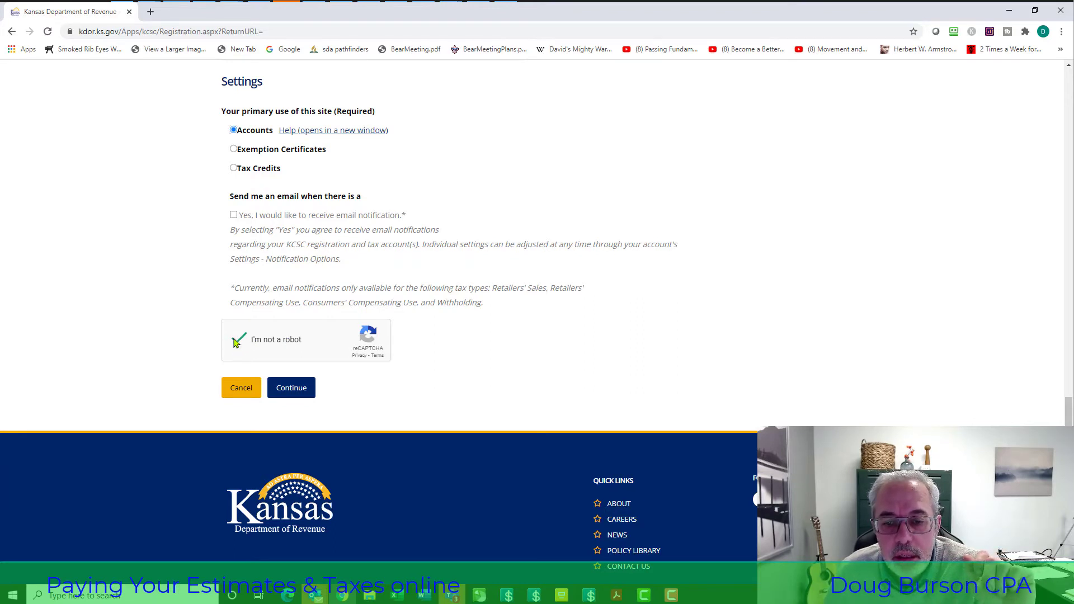
click(291, 388)
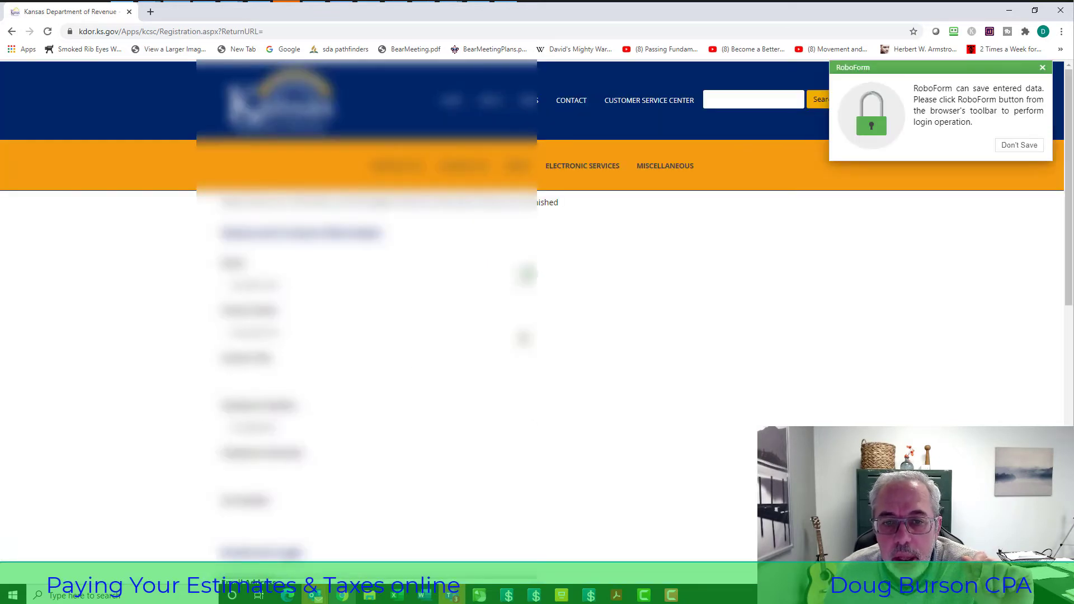
scroll(456, 286, down, 2)
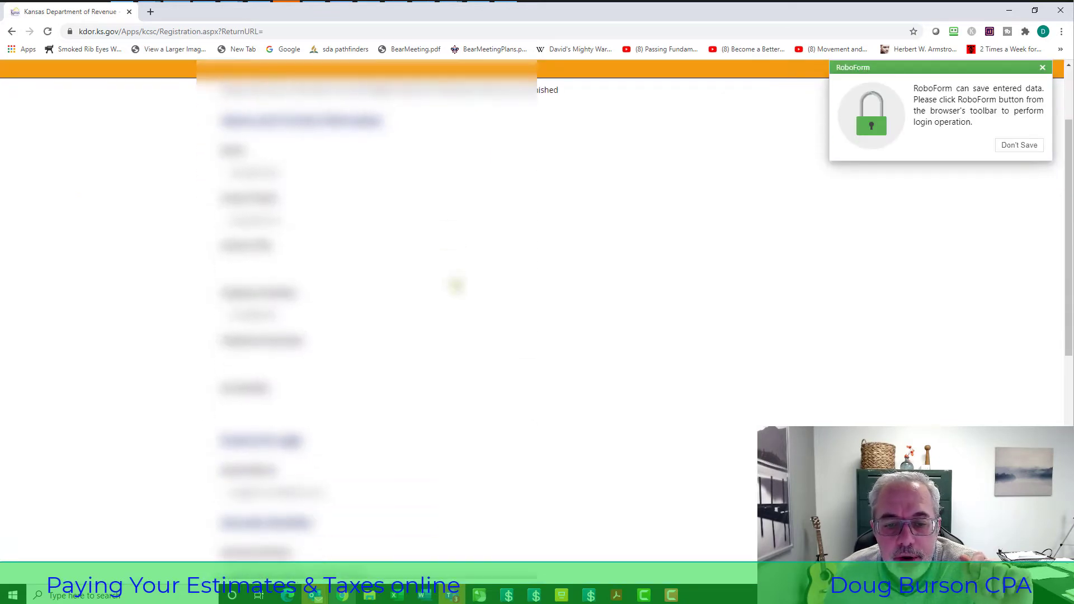
scroll(456, 285, down, 6)
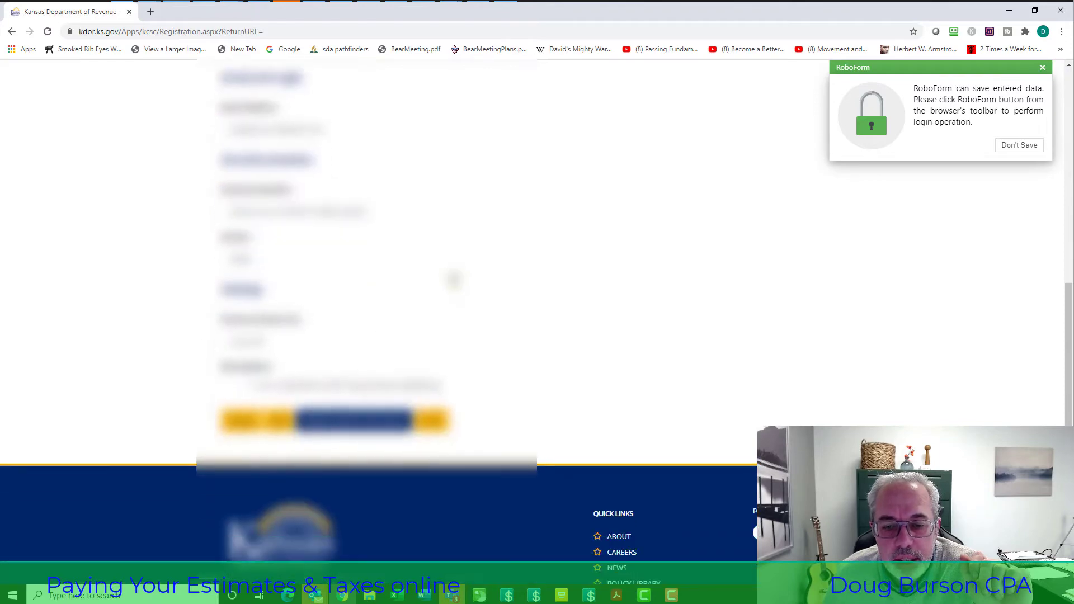
click(352, 384)
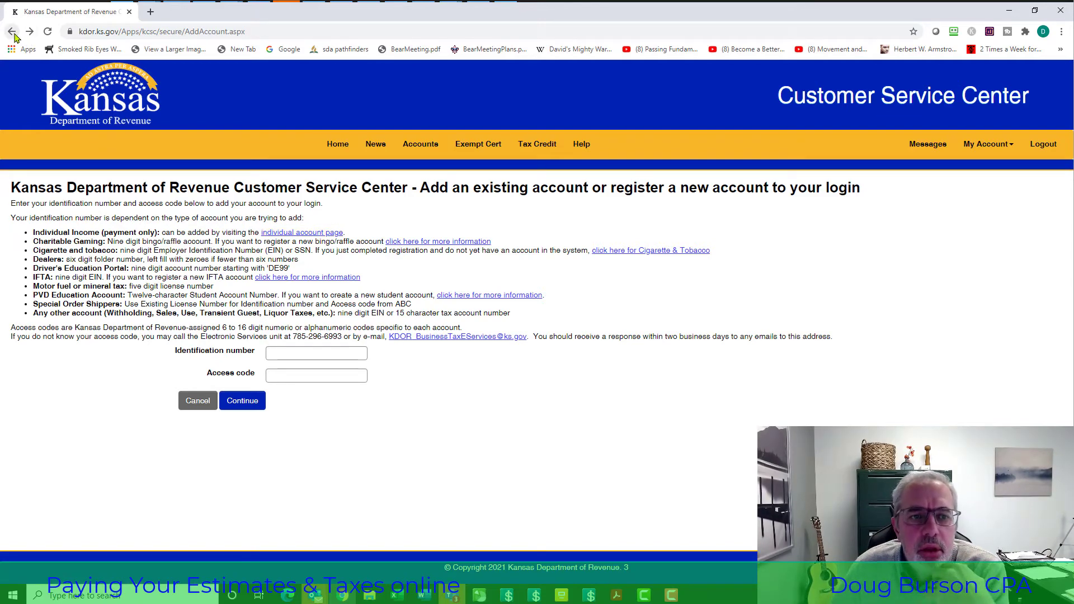
From the account listing, start adding an existing individual income tax account and enter the Social Security number
click(13, 33)
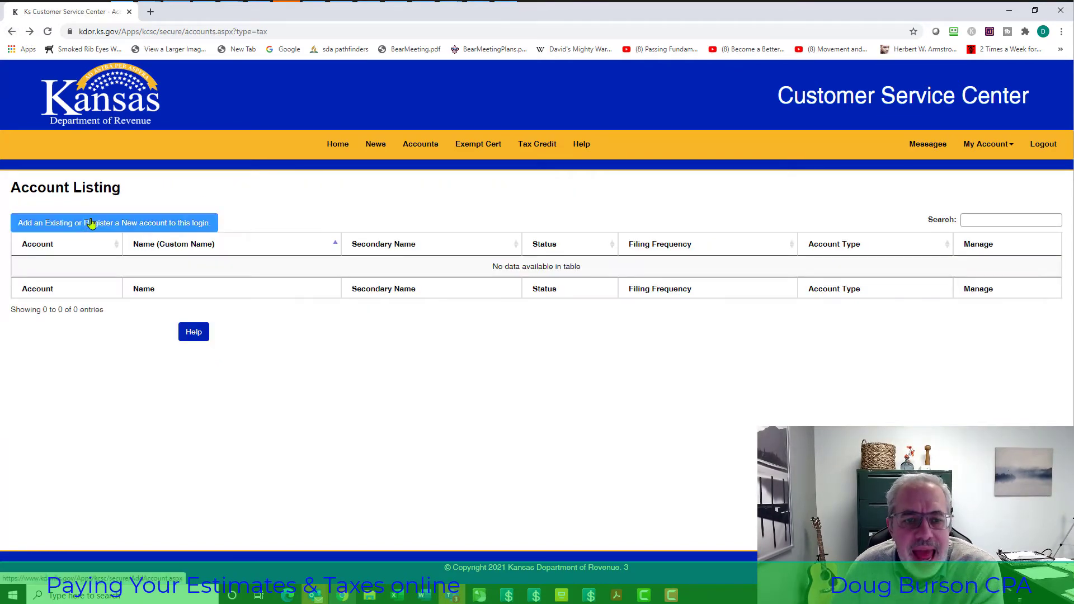
click(91, 224)
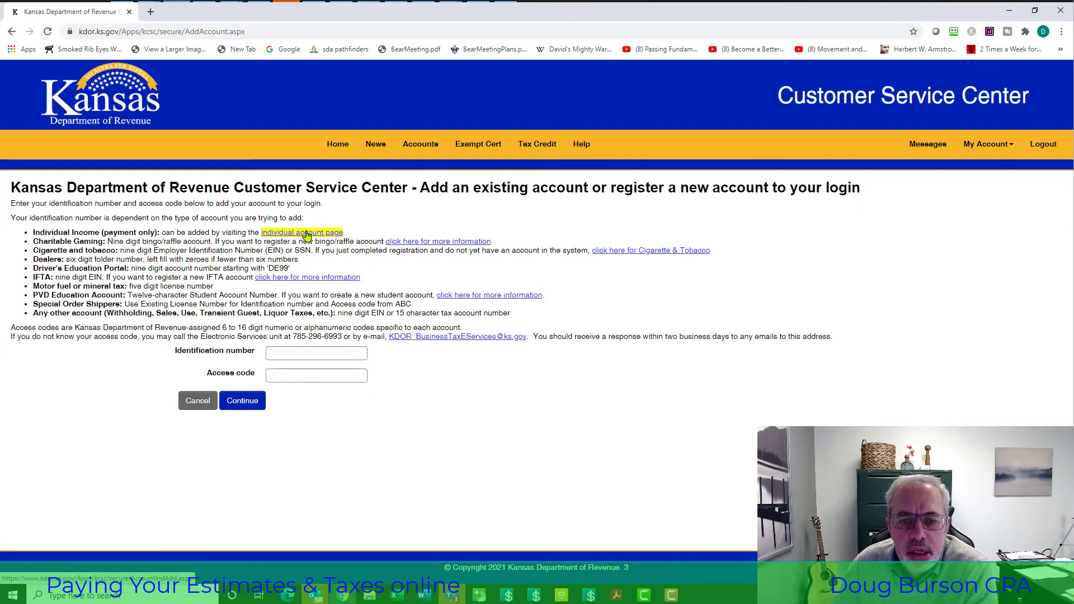
click(307, 234)
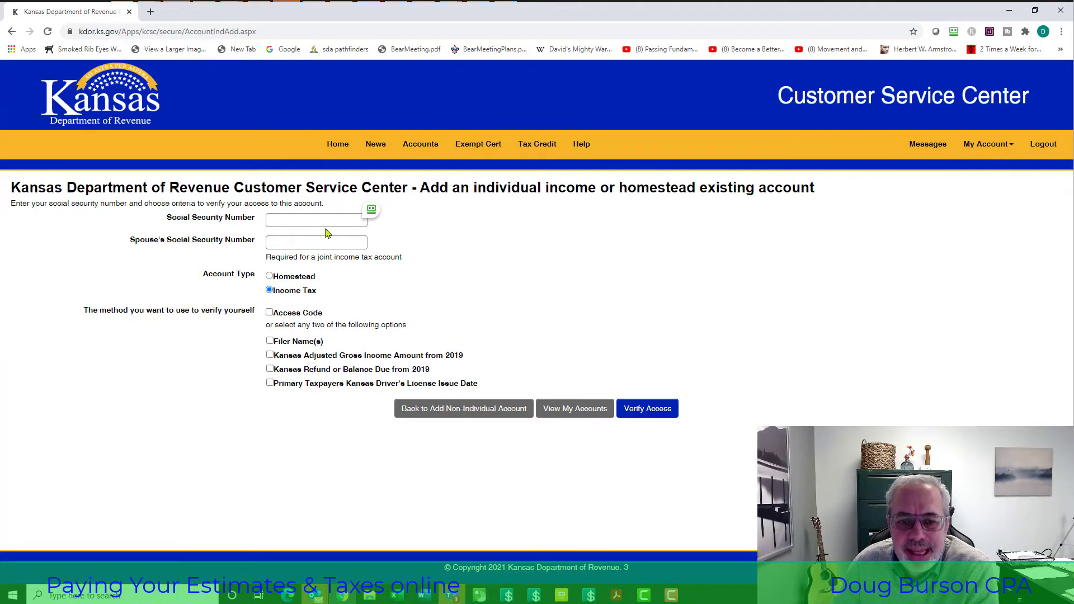
click(328, 219)
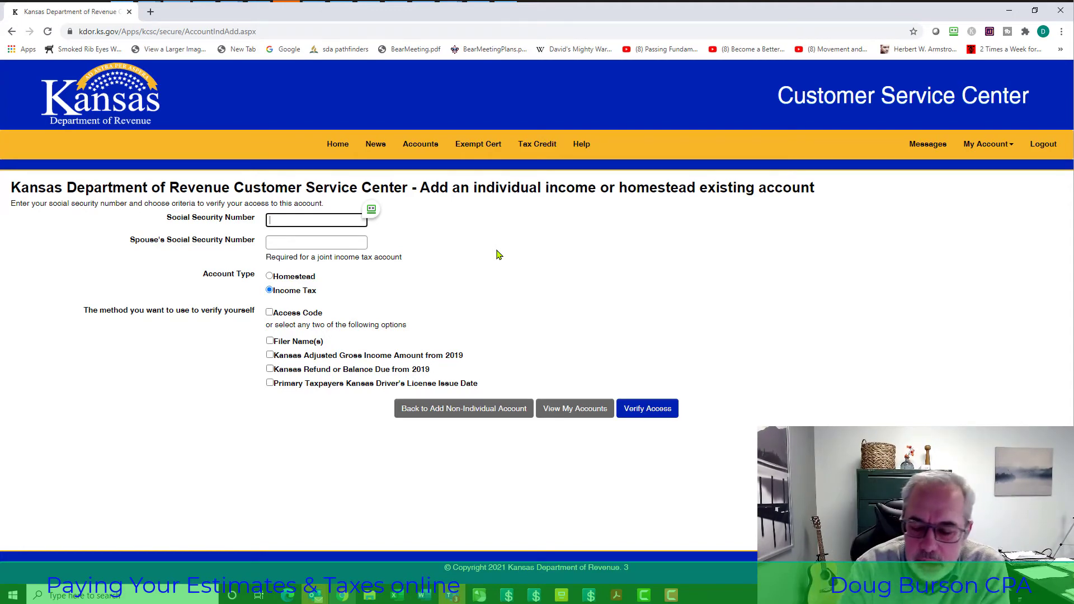
text(***)
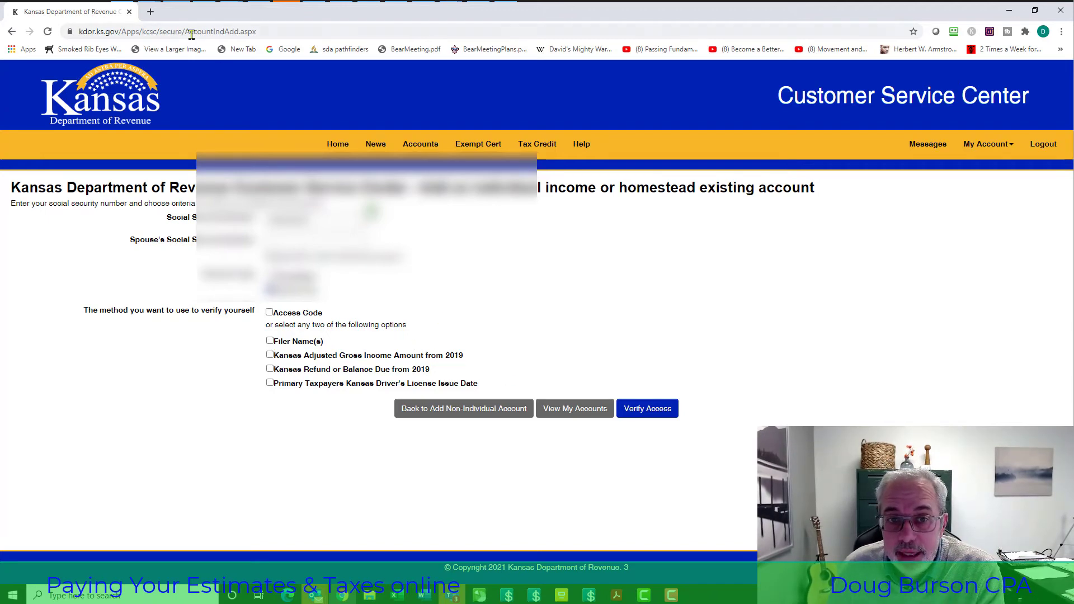
Go to the Missouri Department of Revenue website and open its home page, dor.mo.gov
click(331, 33)
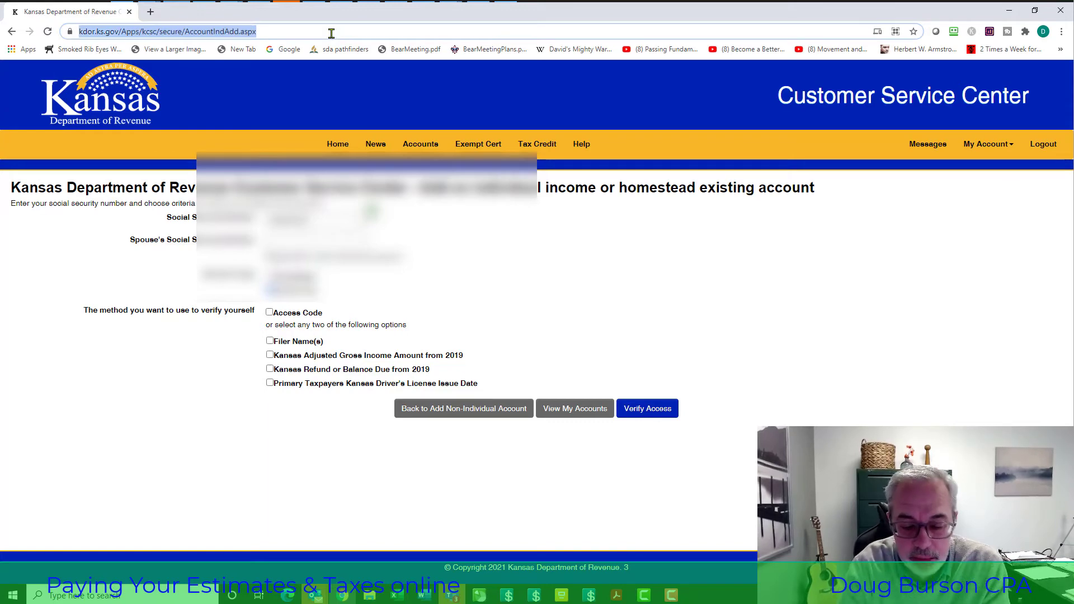
text(mi)
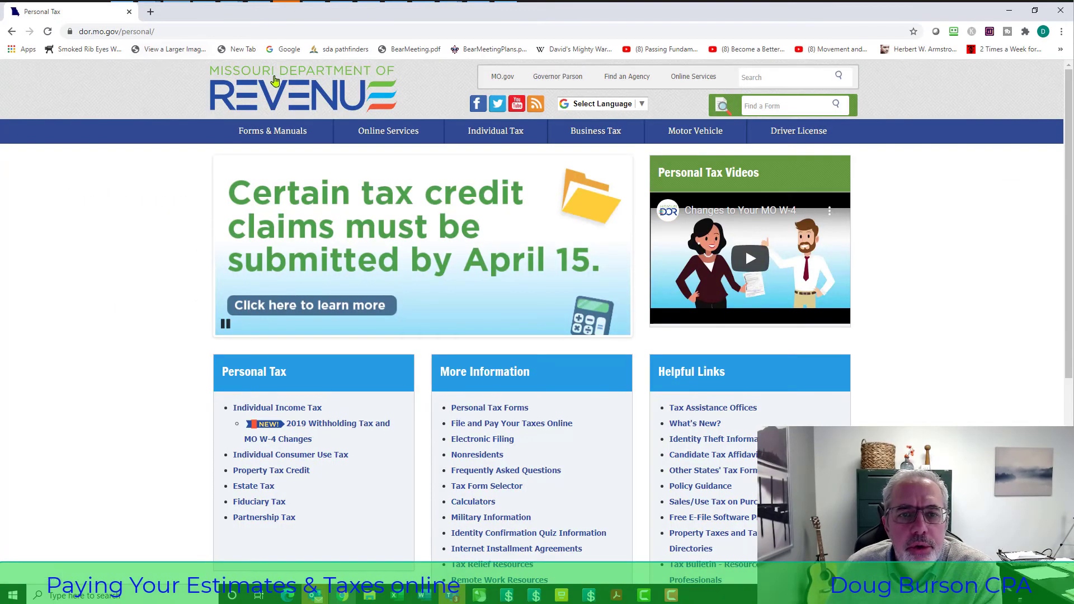
click(274, 81)
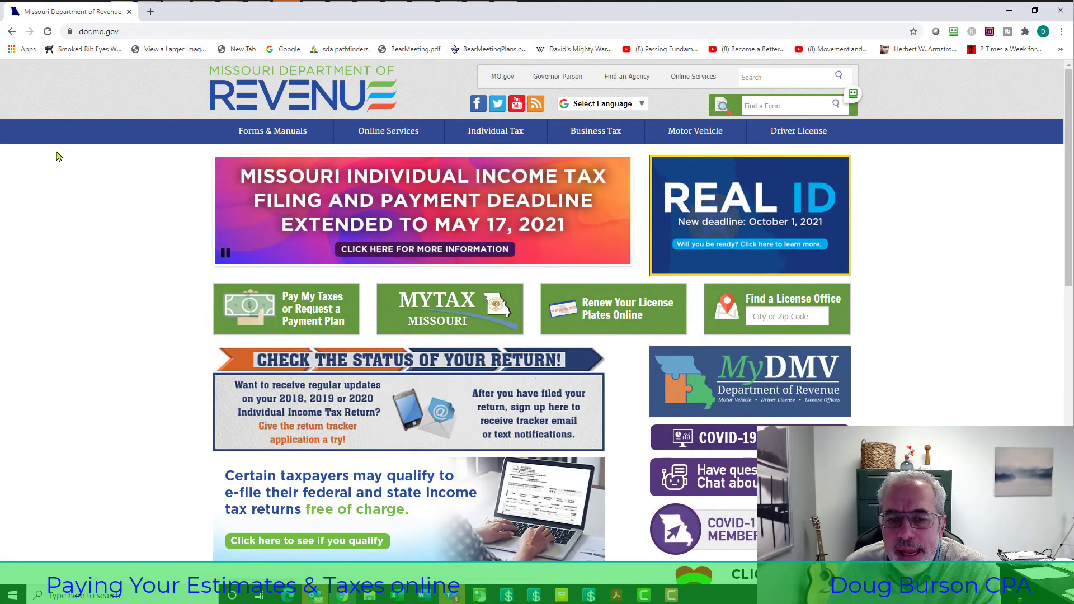
Open the Missouri tax payment options, choose a one-time payment on the account, and start processing a payment
click(312, 312)
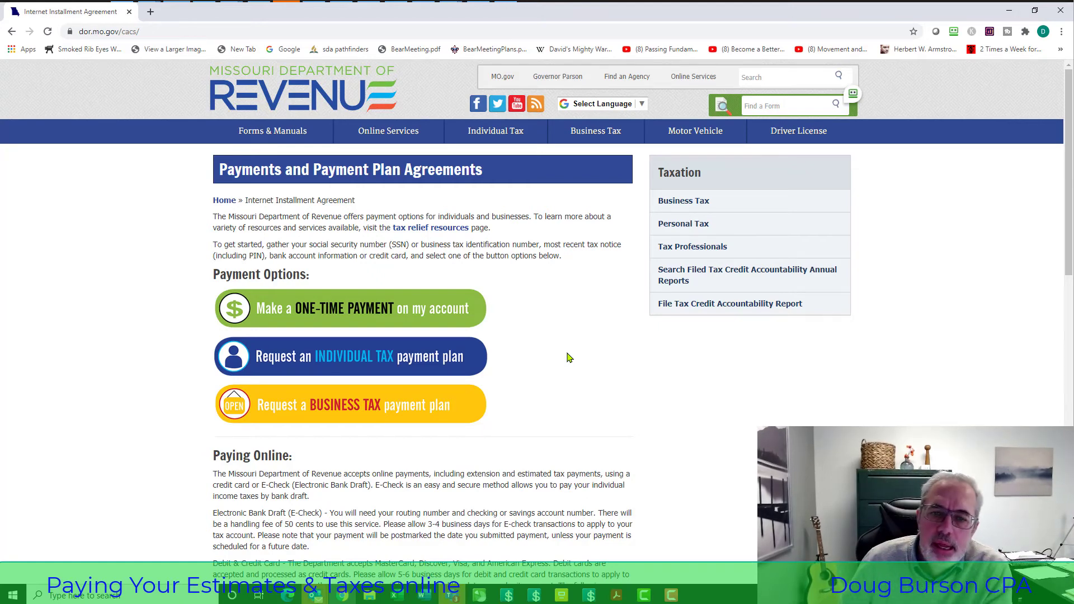
click(419, 307)
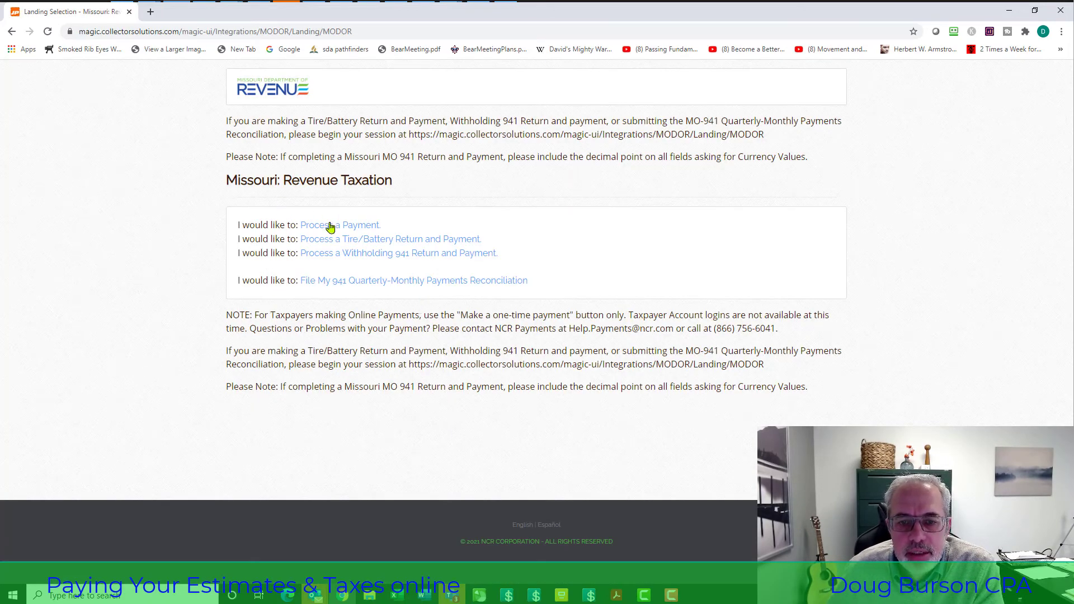
click(330, 226)
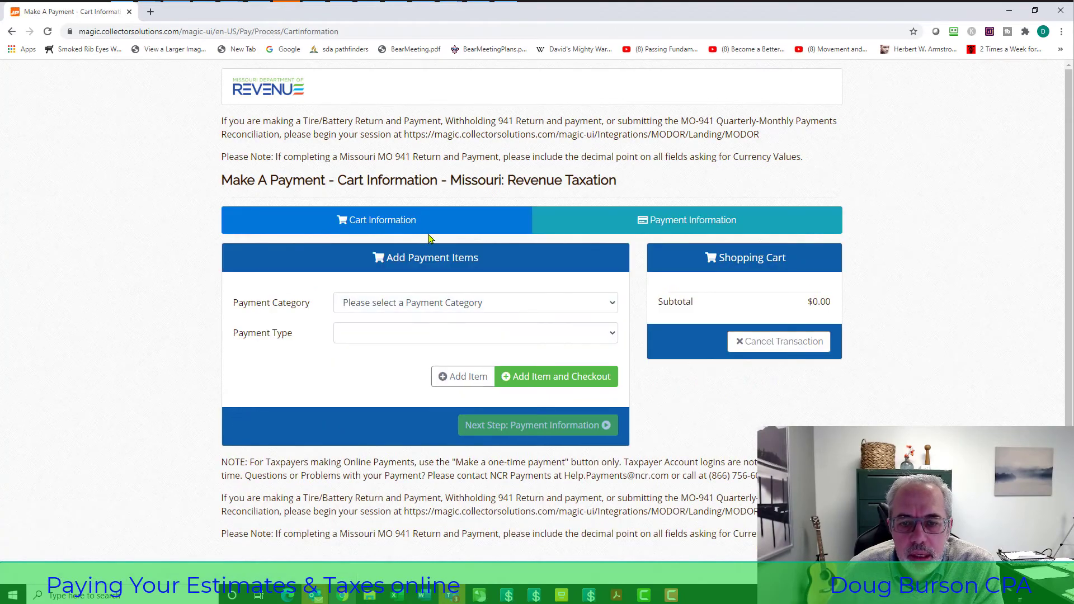
Set the payment category to Personal Income Tax and the payment type to Personal Income Tax Estimated Payment (1040ES)
click(598, 307)
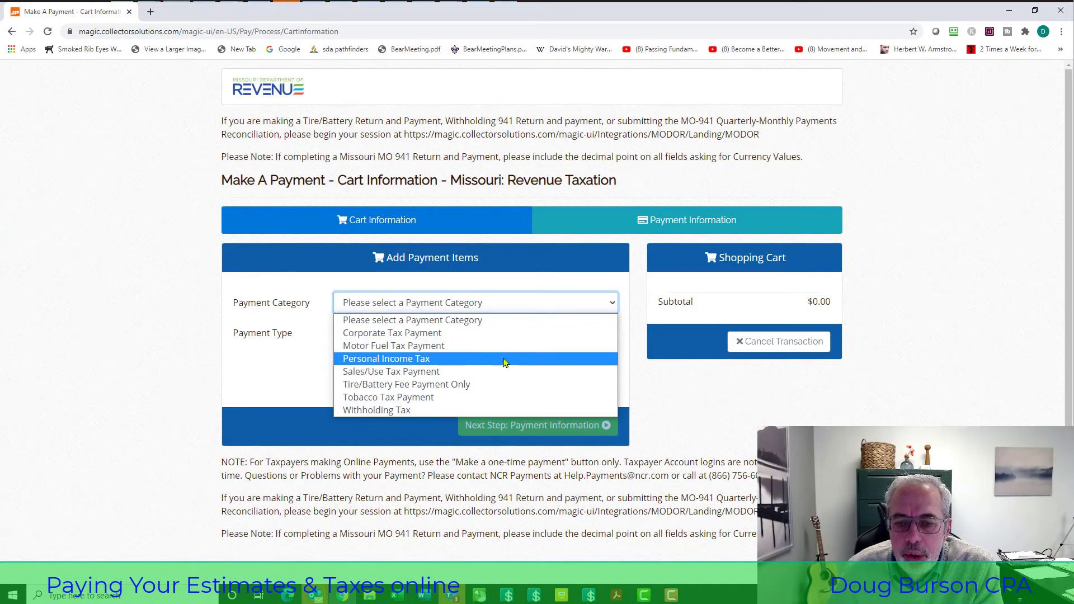
click(503, 361)
click(560, 338)
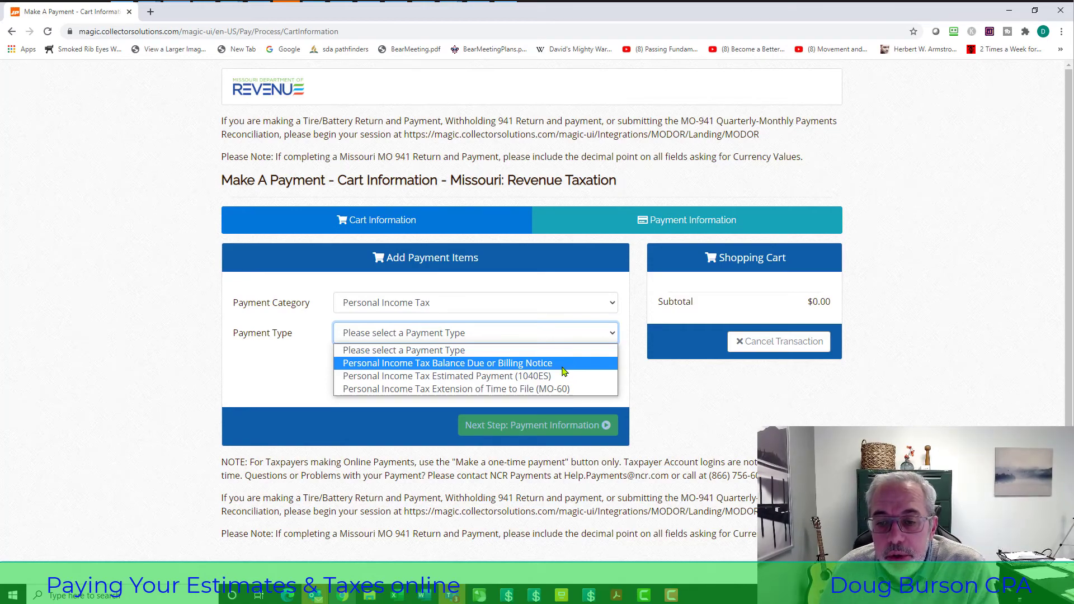
click(562, 376)
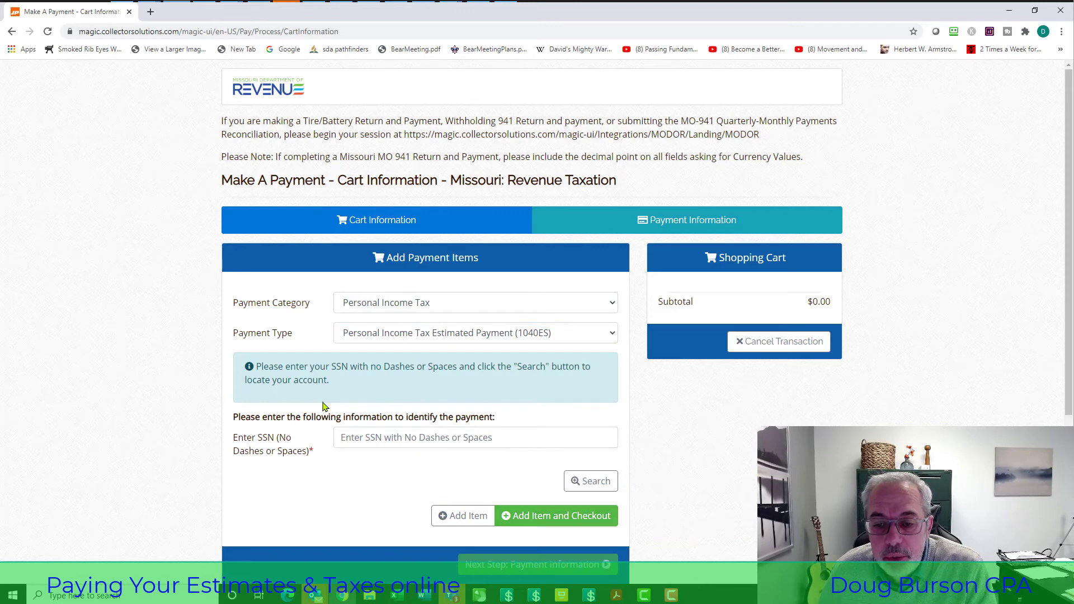
scroll(531, 415, down, 1)
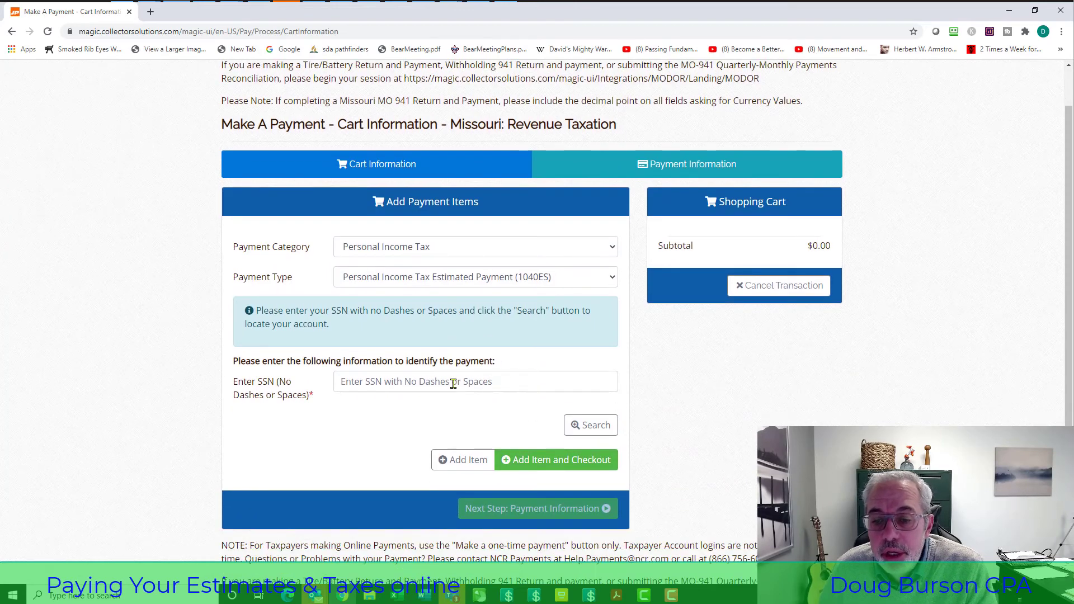